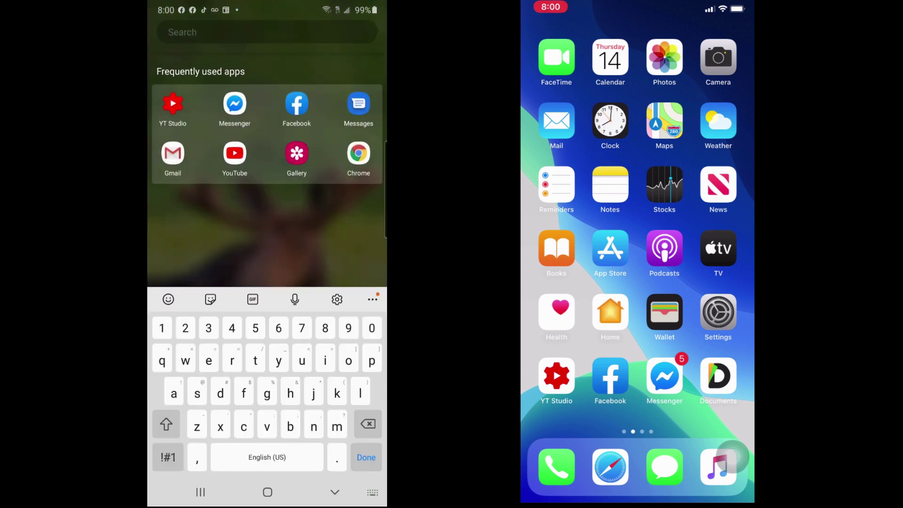
Step: Open the contact's WhatsApp chat and choose Export chat from the More options
type("wha")
left_click(173, 104)
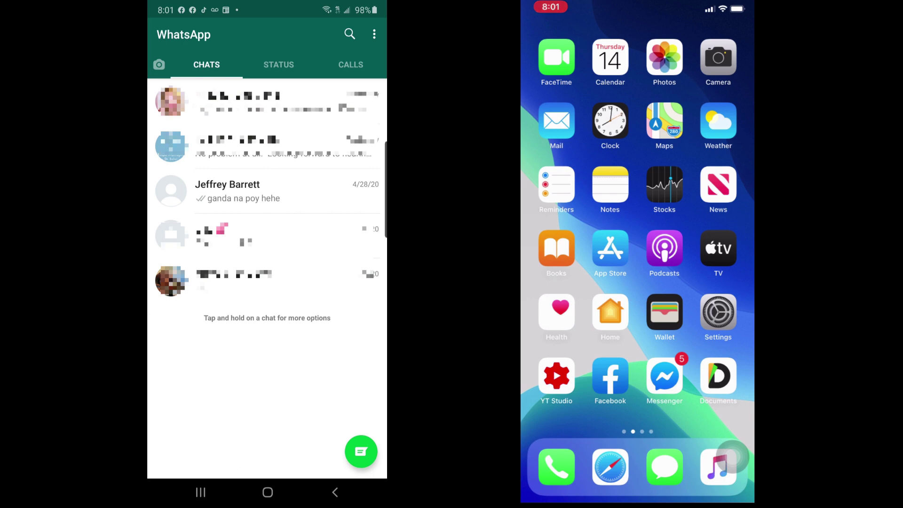
left_click(239, 191)
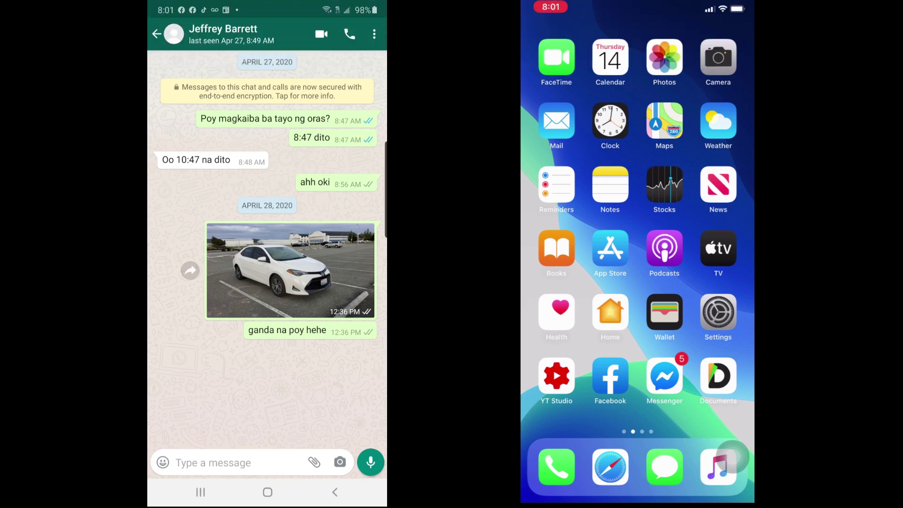
left_click(373, 34)
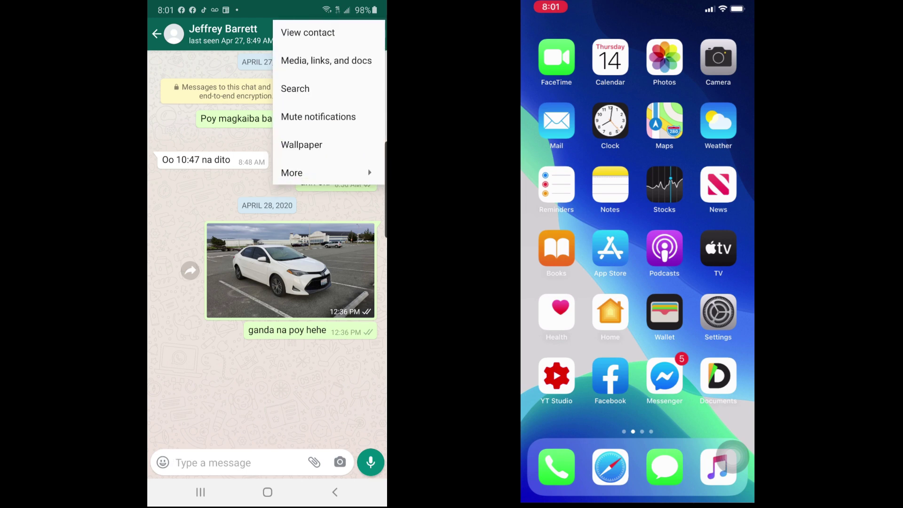
left_click(292, 172)
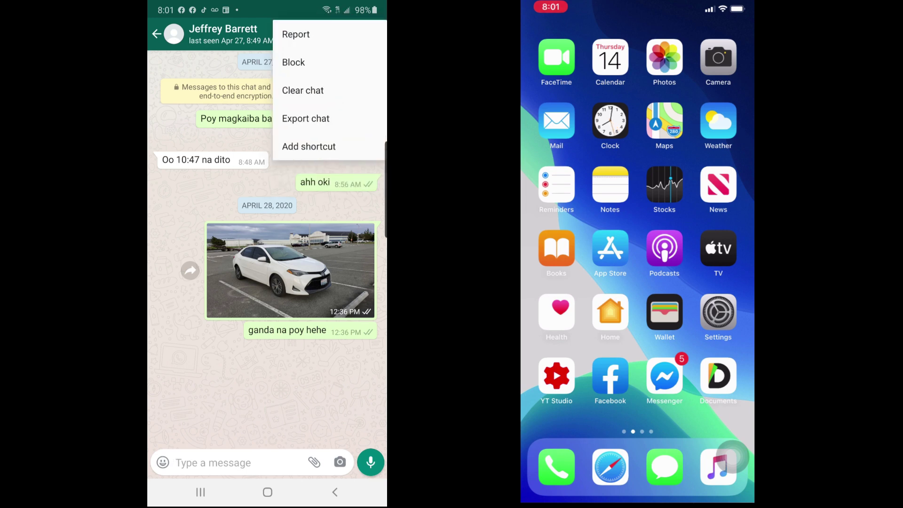
left_click(305, 118)
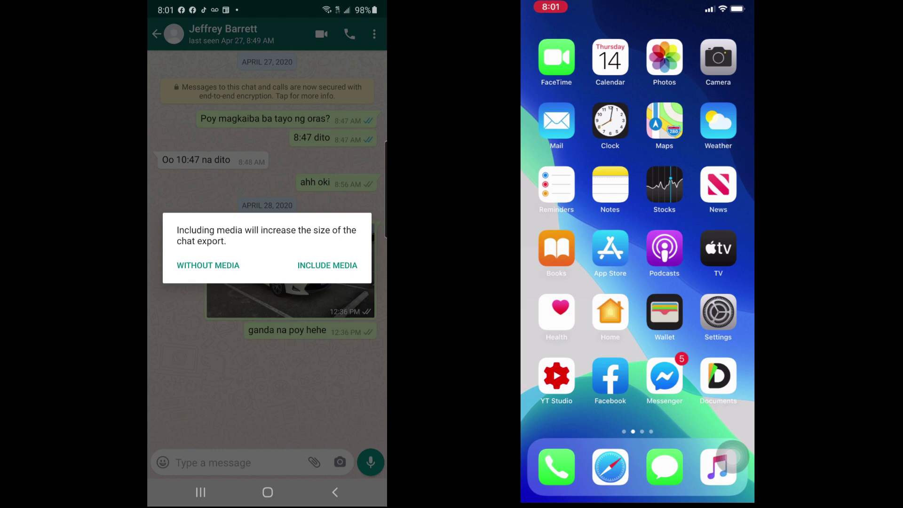
Step: Export the chat without media and send it through Gmail to your own e-mail address
left_click(327, 265)
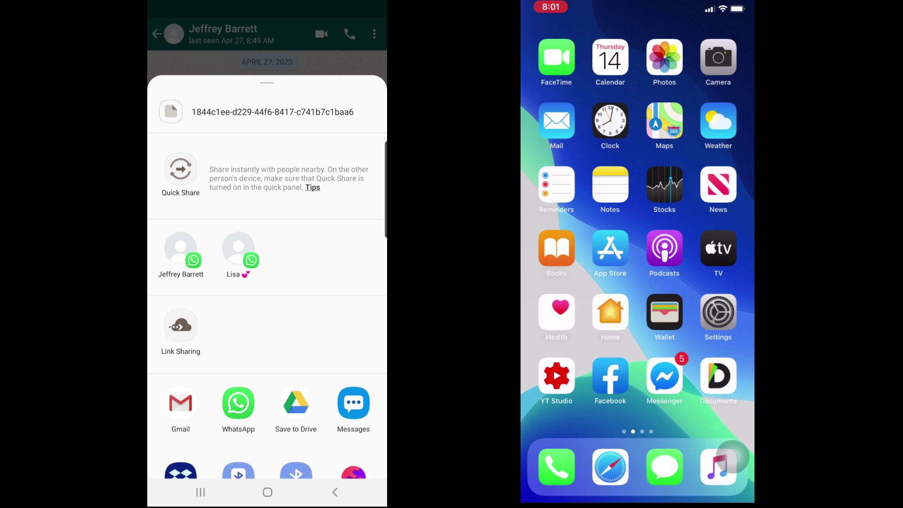
left_click(180, 403)
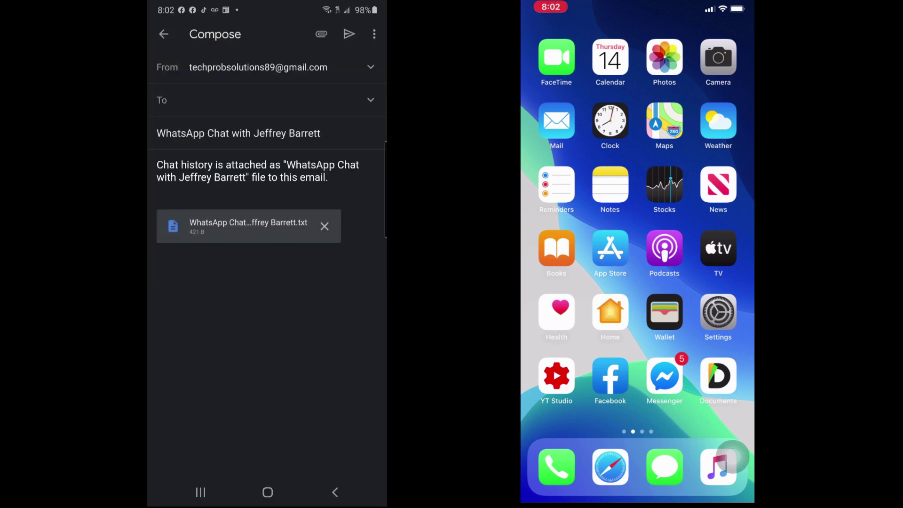
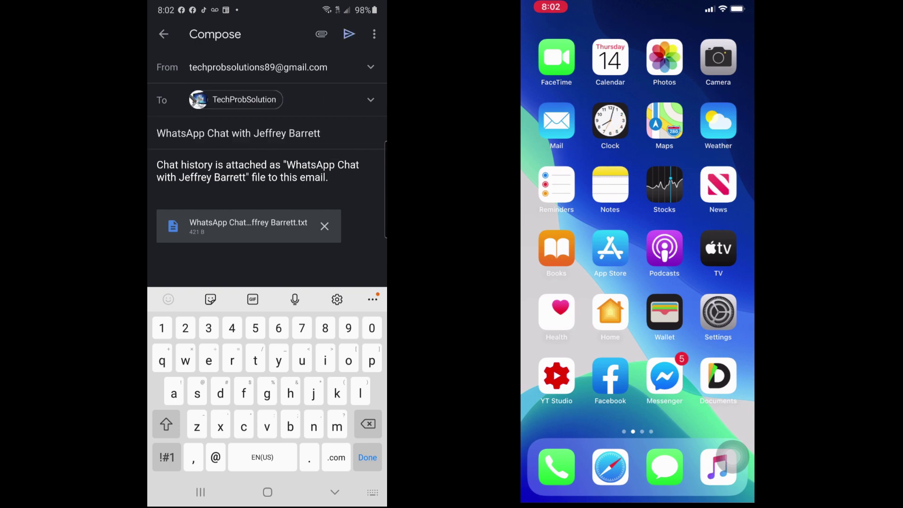
left_click(348, 34)
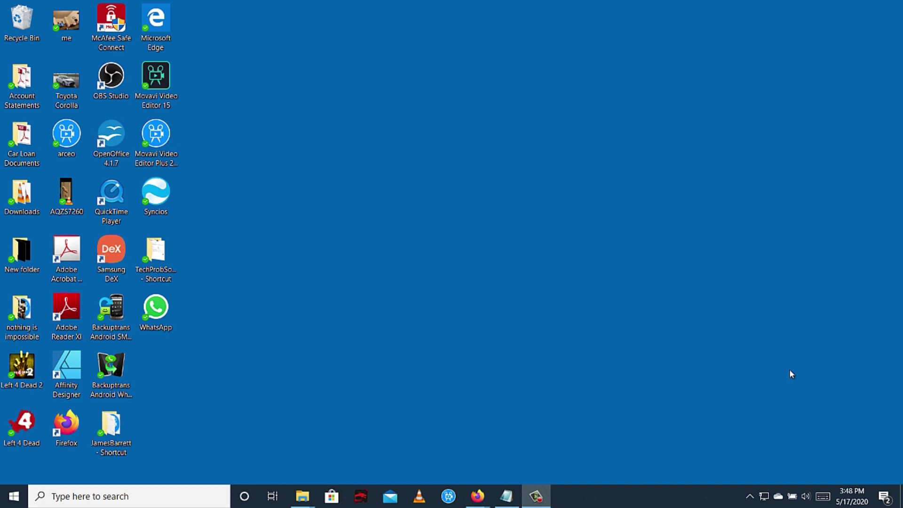
mouse_move(477, 496)
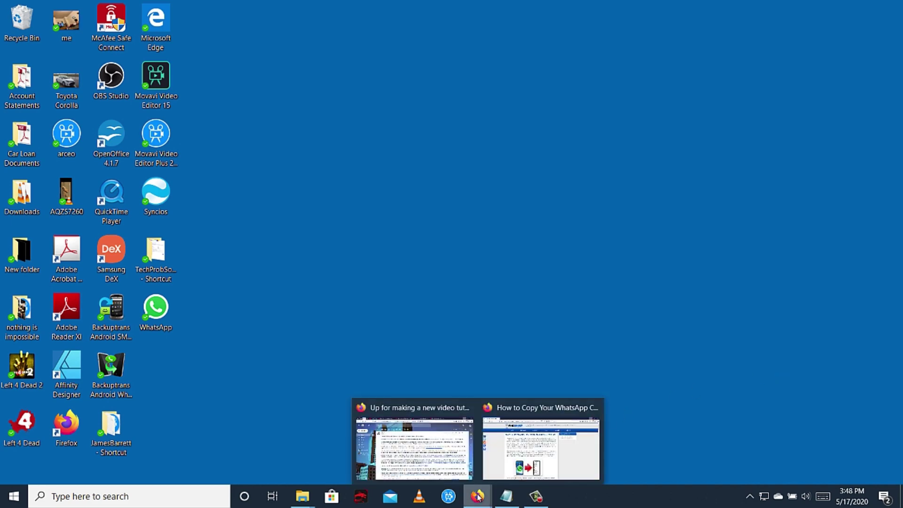
left_click(588, 456)
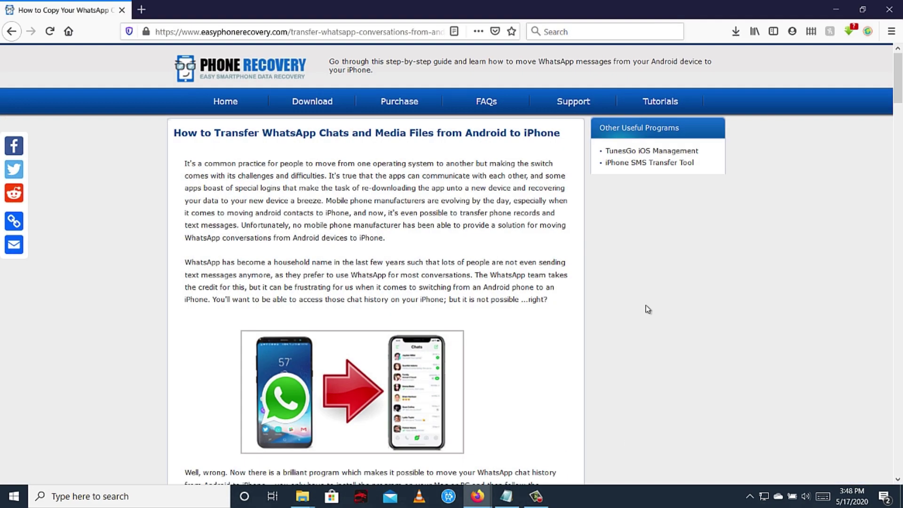
scroll(647, 309, "down", 5)
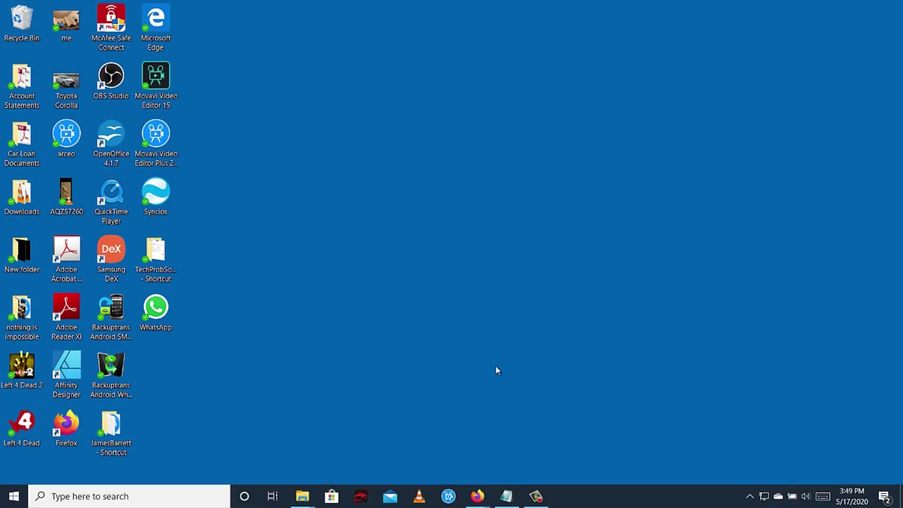
Step: Launch Backuptrans Android WhatsApp to iPhone Transfer from its desktop icon's context menu
left_click(113, 365)
right_click(115, 363)
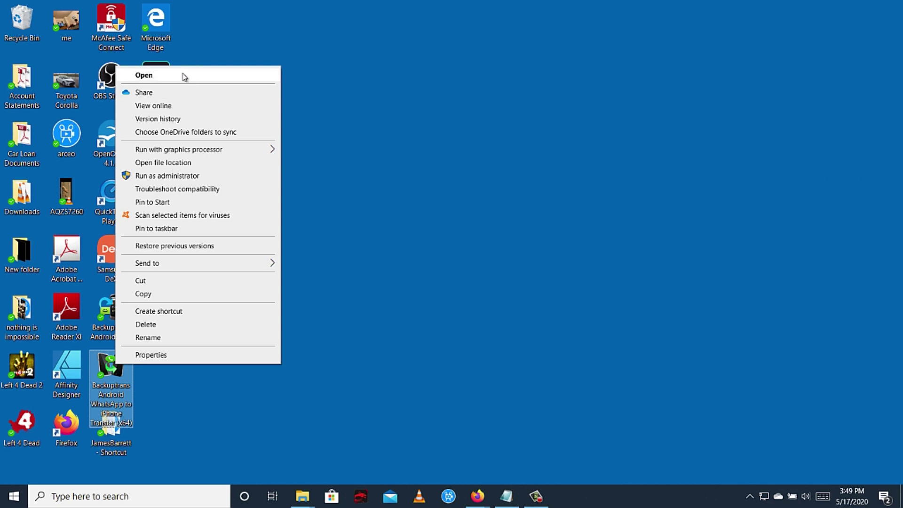
left_click(183, 76)
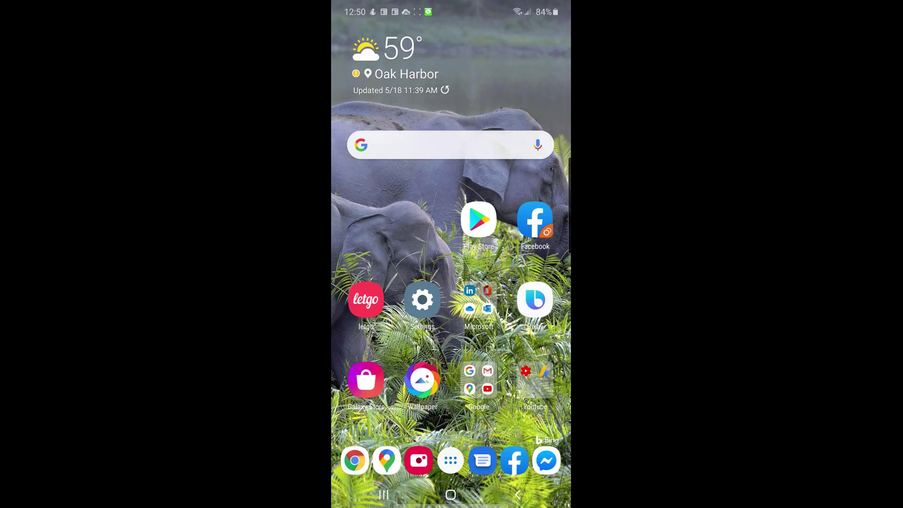
Step: Enable USB debugging in Settings > Developer options, then return to the home screen
left_click(422, 300)
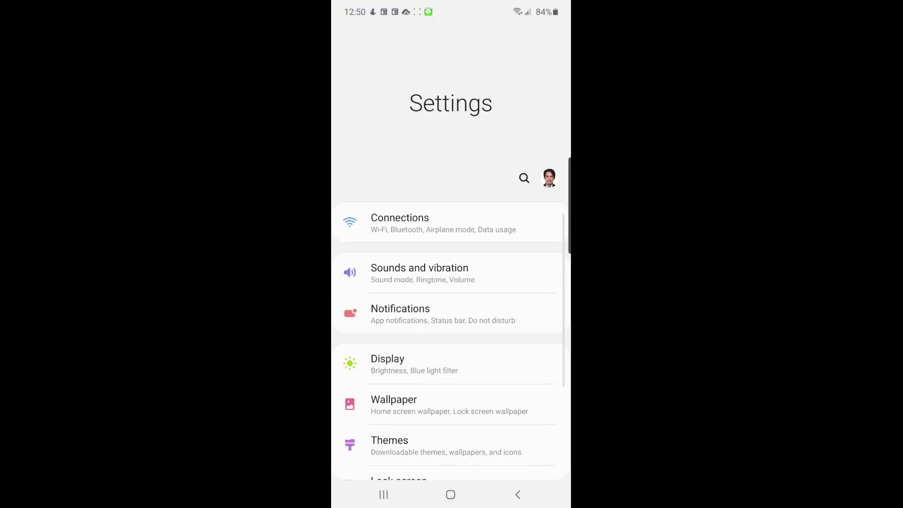
scroll(451, 283, "down", 10)
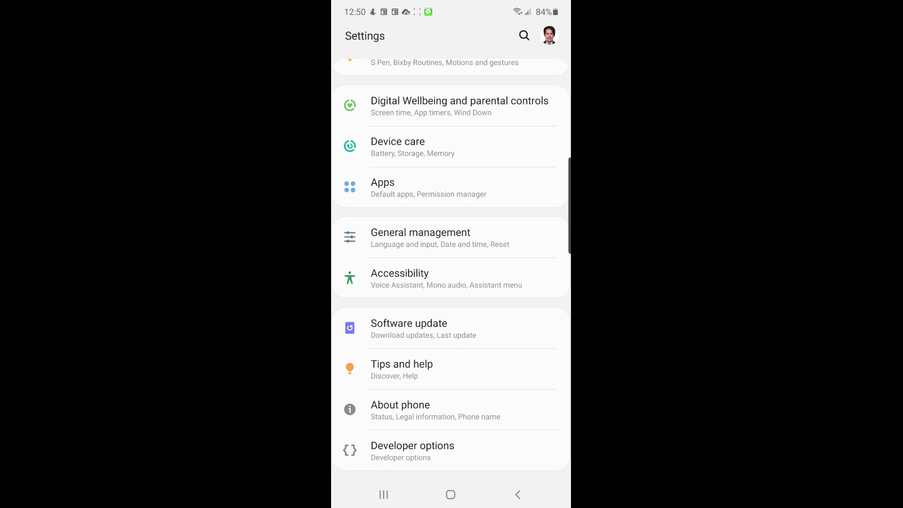
left_click(413, 450)
scroll(450, 291, "down", 7)
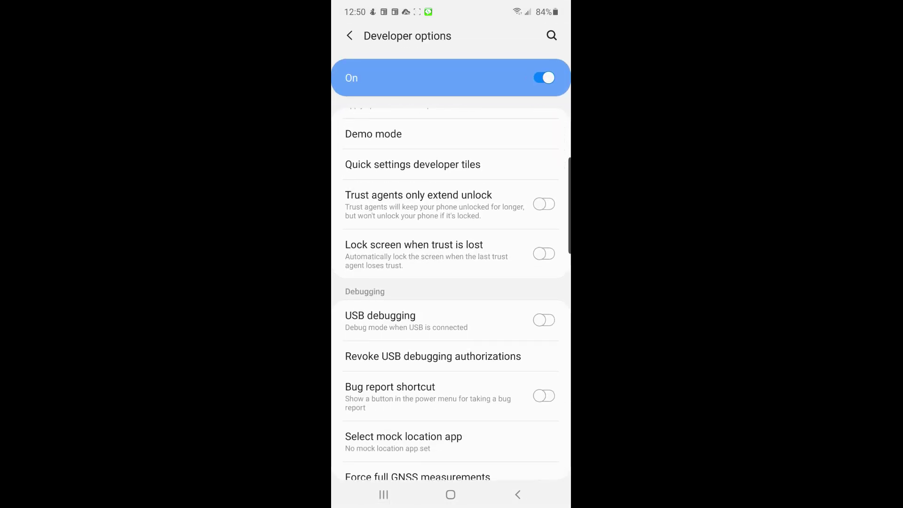
left_click(543, 319)
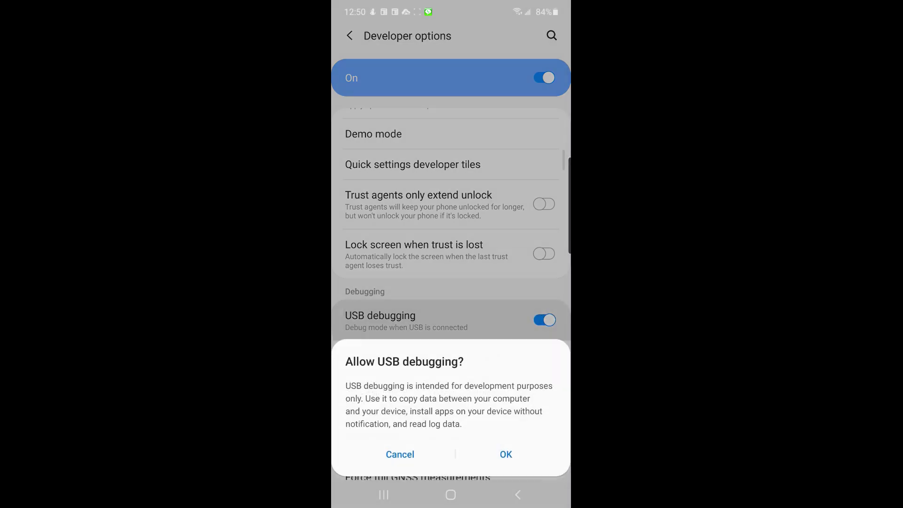
left_click(506, 448)
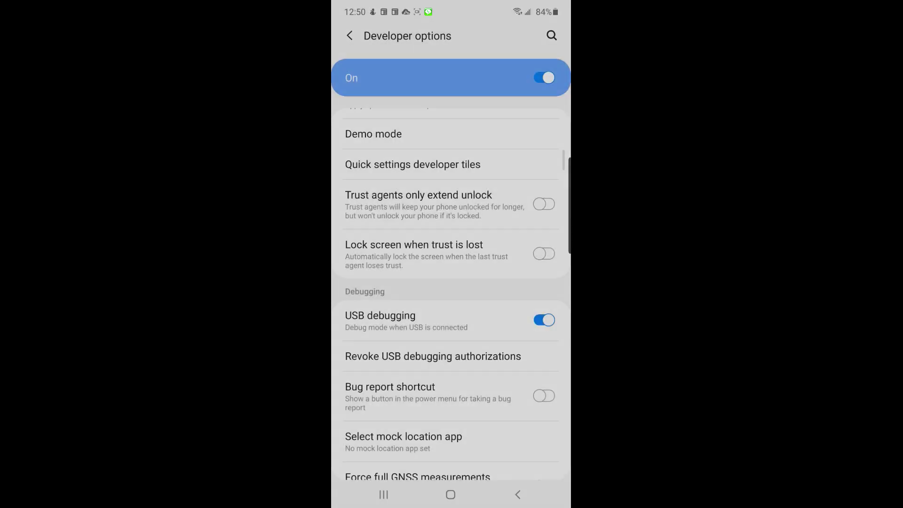
left_click(451, 494)
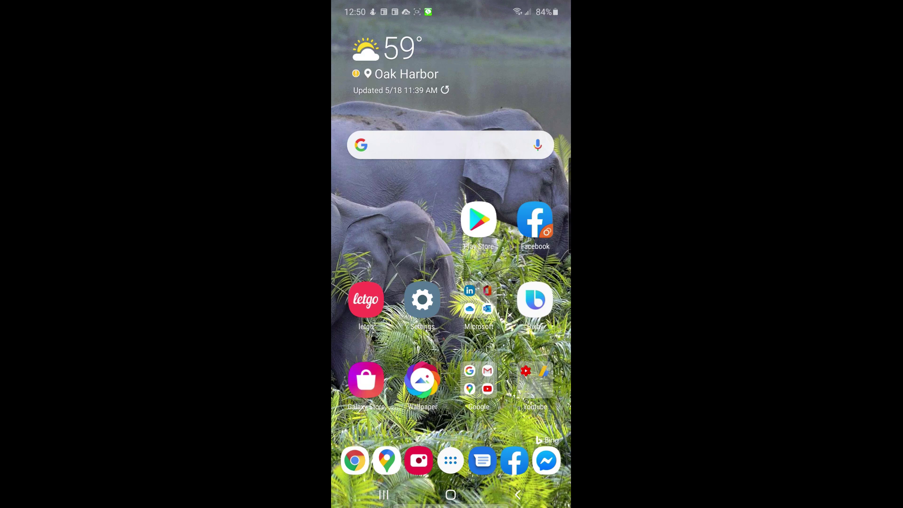
left_click(422, 299)
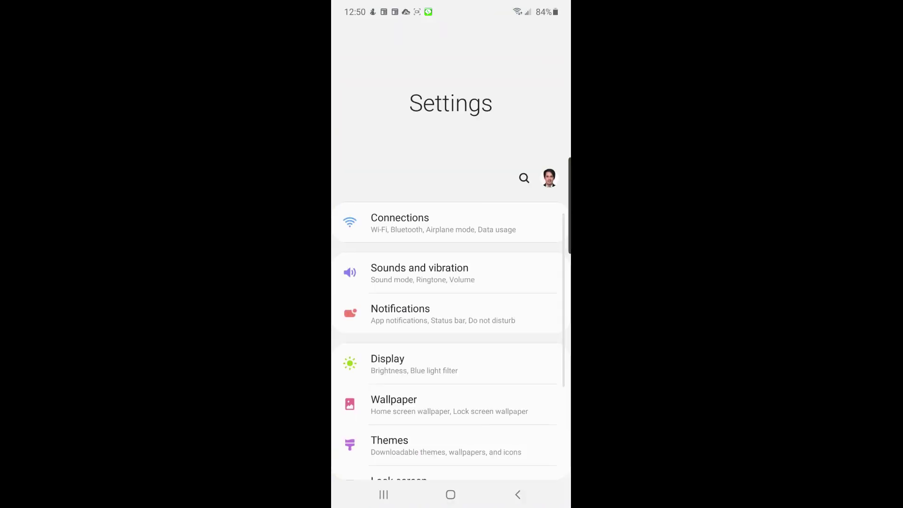
scroll(451, 329, "down", 15)
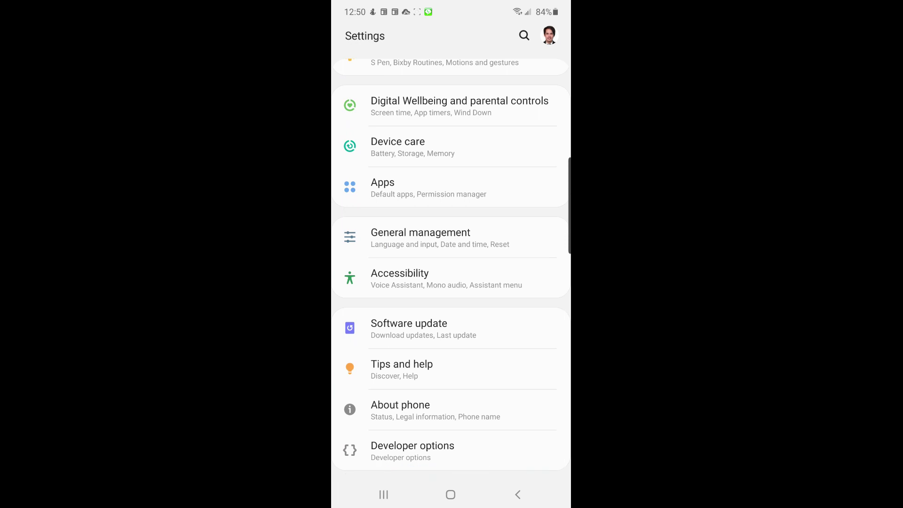
left_click(400, 409)
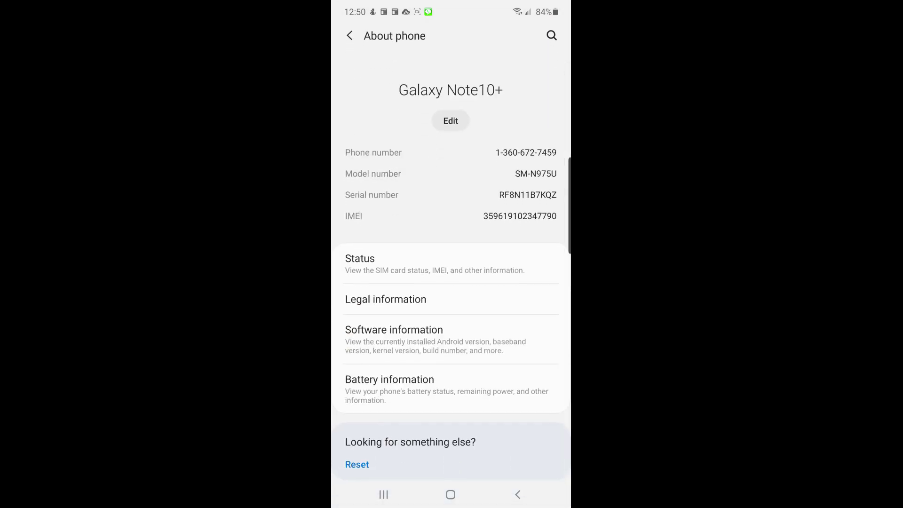
left_click(394, 335)
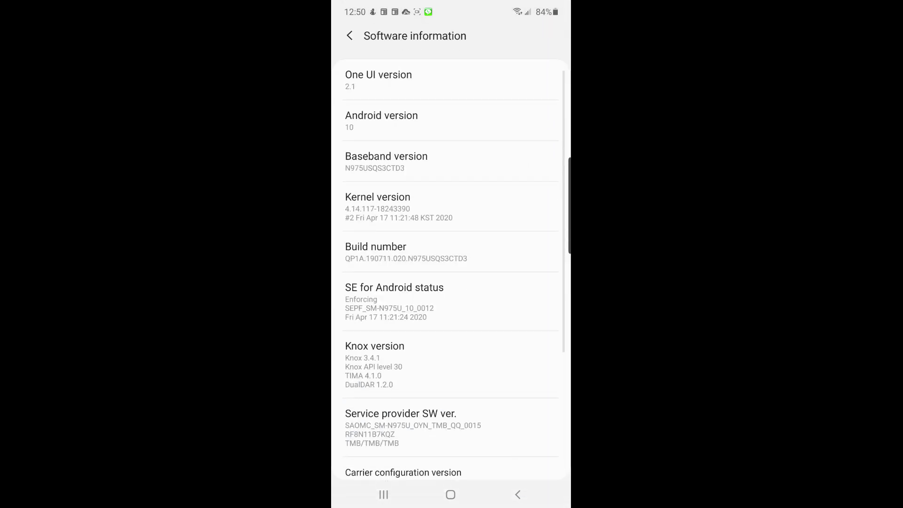
left_click(470, 252)
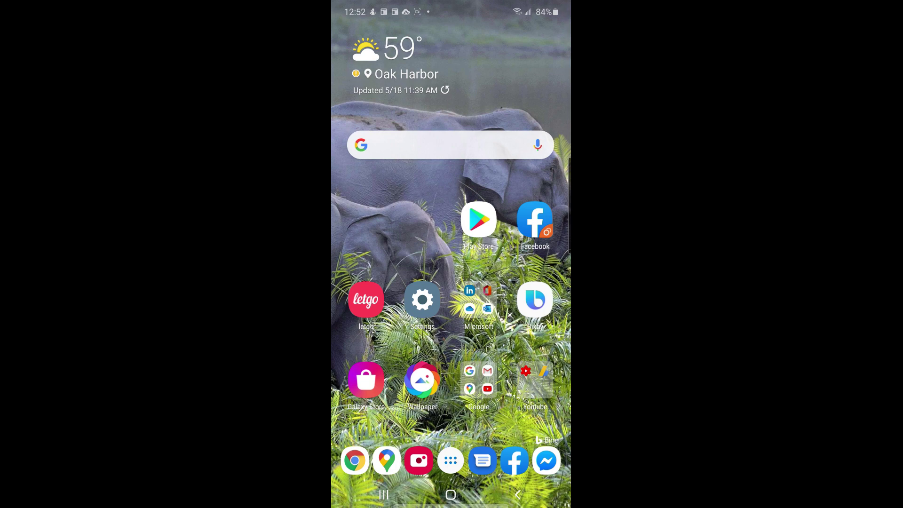
Step: Open WhatsApp's Chat backup settings under Settings > Chats
left_click_drag(450, 197, 451, 338)
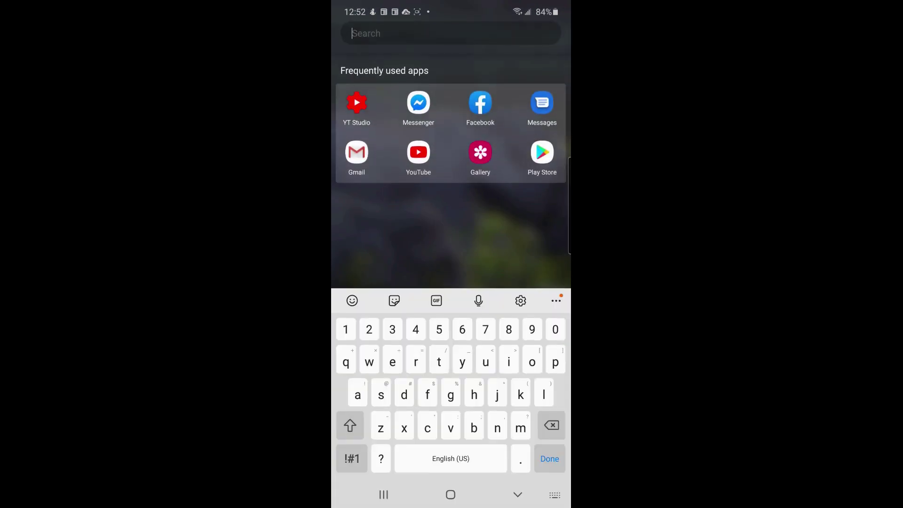
type("wha")
left_click(357, 104)
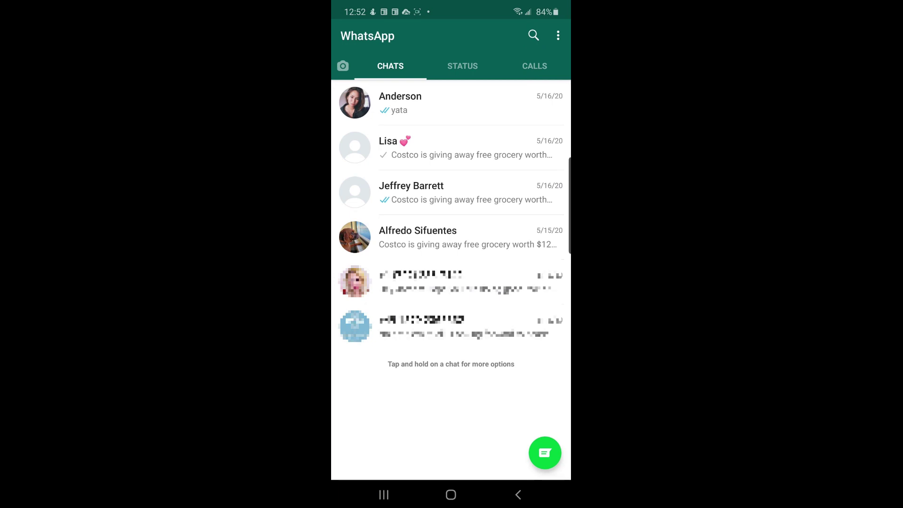
left_click(557, 35)
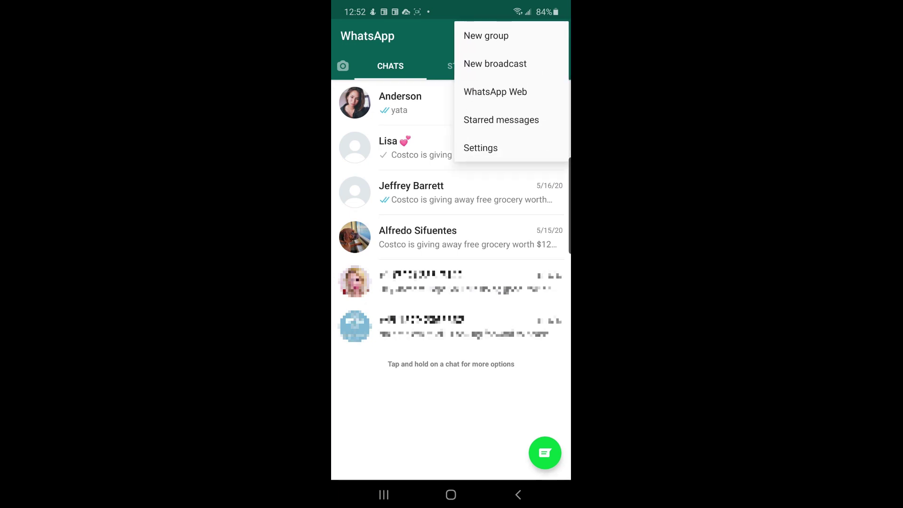
left_click(480, 148)
left_click(385, 180)
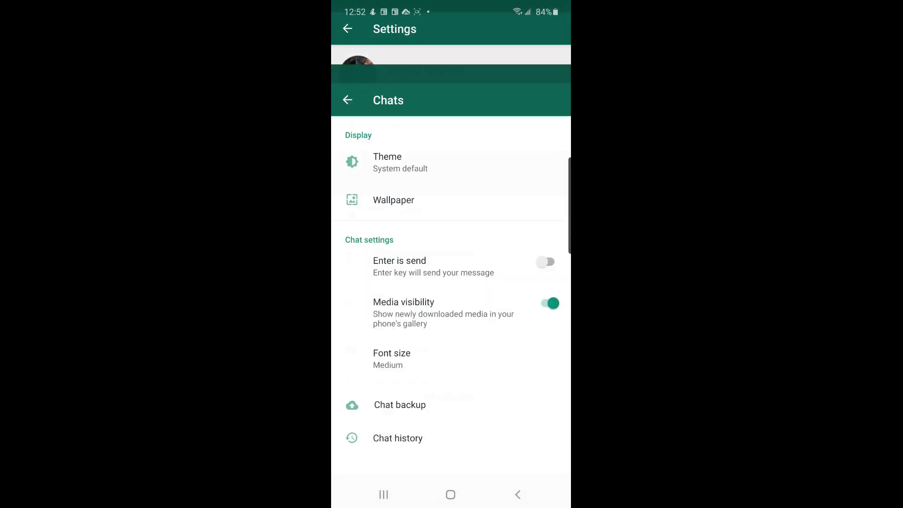
left_click(395, 338)
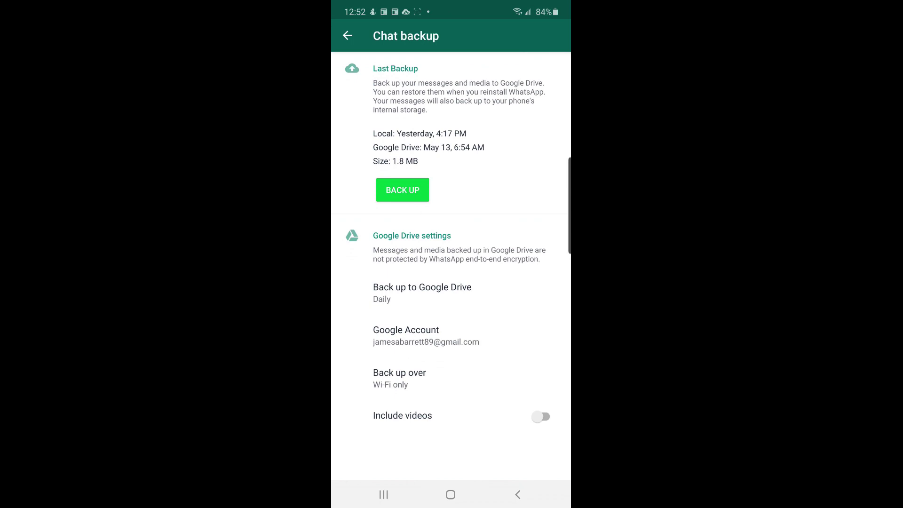
Step: Set Back up to Google Drive to Never and run a local backup now
left_click(422, 292)
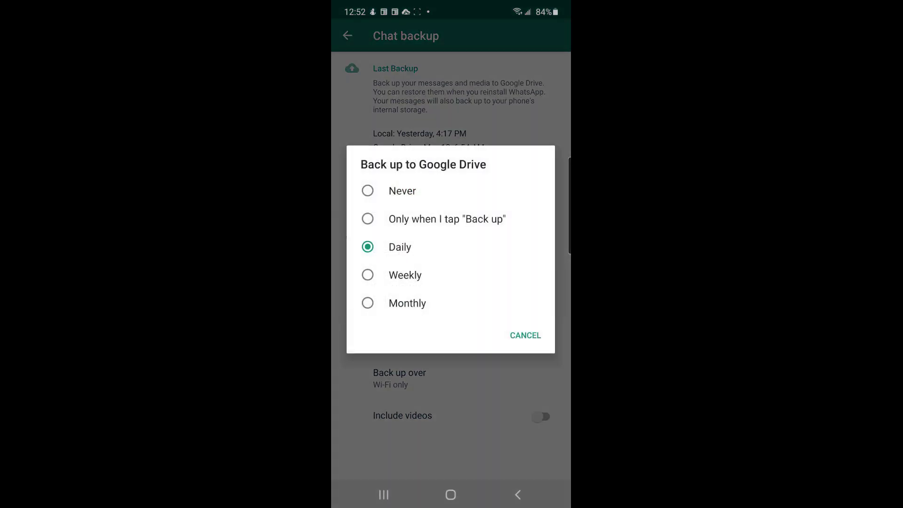
left_click(402, 190)
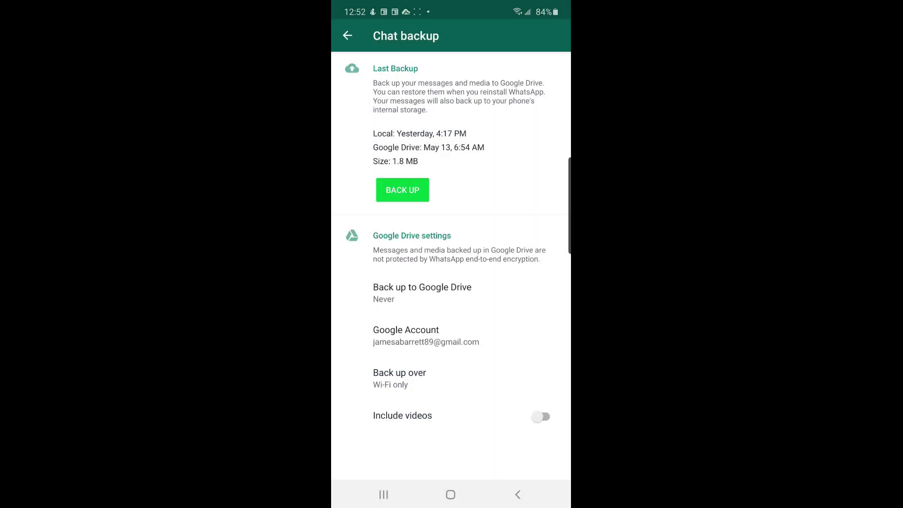
left_click(402, 190)
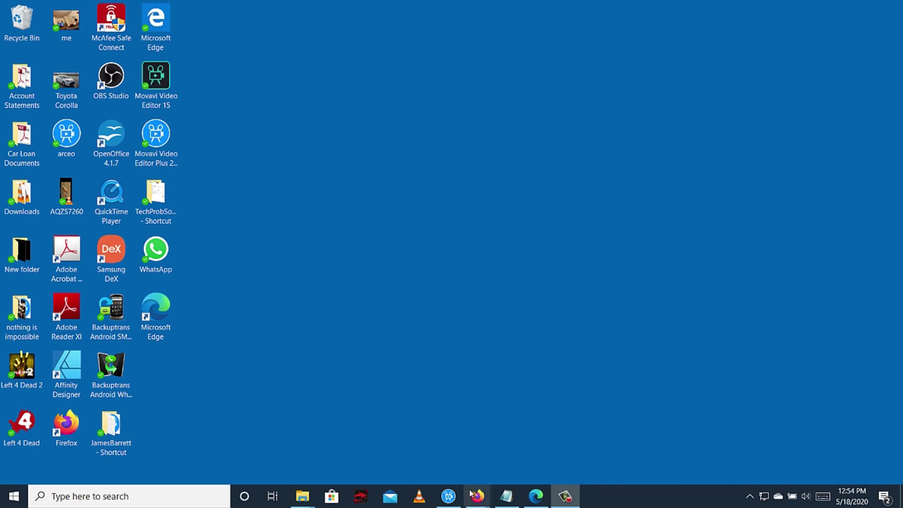
Step: Open Google Drive Settings and go to Manage Apps
mouse_move(477, 496)
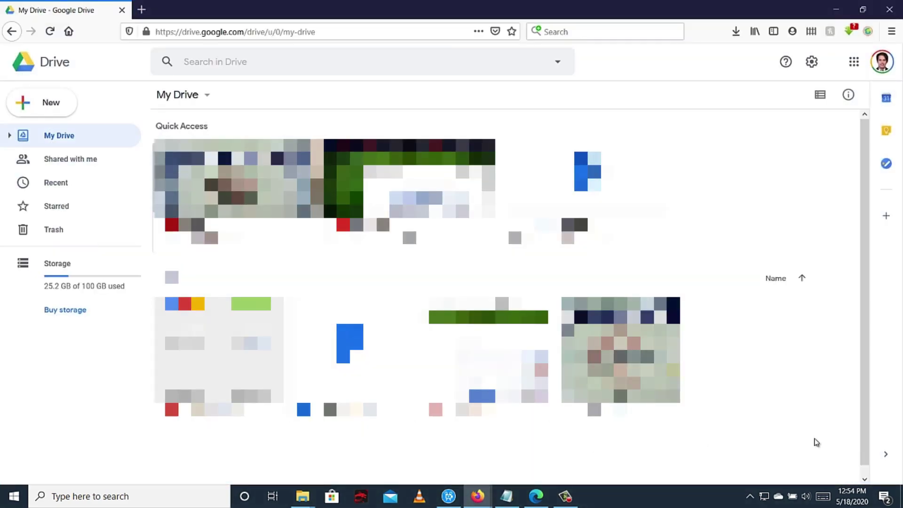
left_click(808, 65)
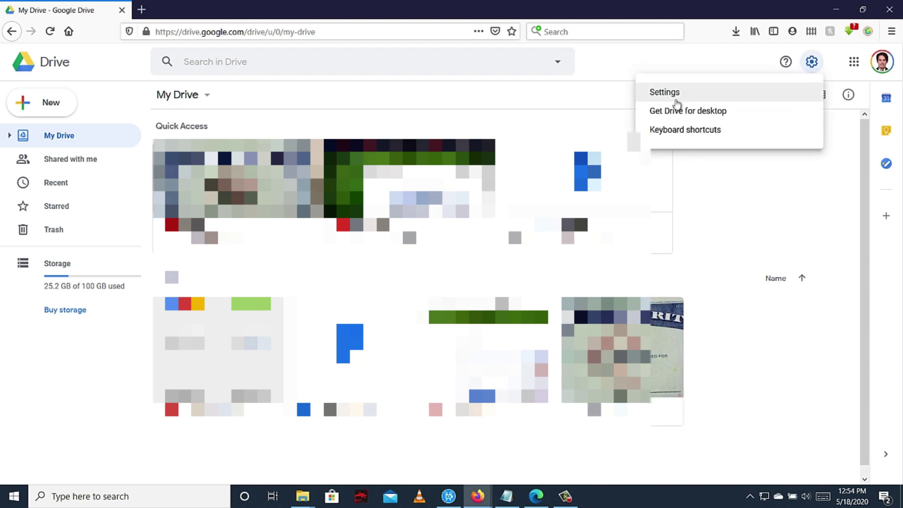
left_click(675, 94)
left_click(194, 196)
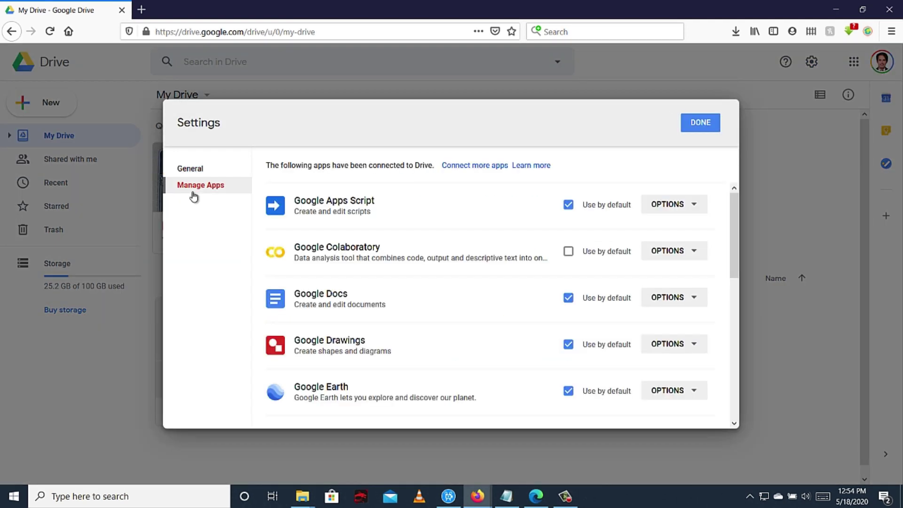
Step: Disconnect WhatsApp Messenger from Drive and close Settings back to My Drive
left_click_drag(732, 254, 721, 387)
left_click(694, 403)
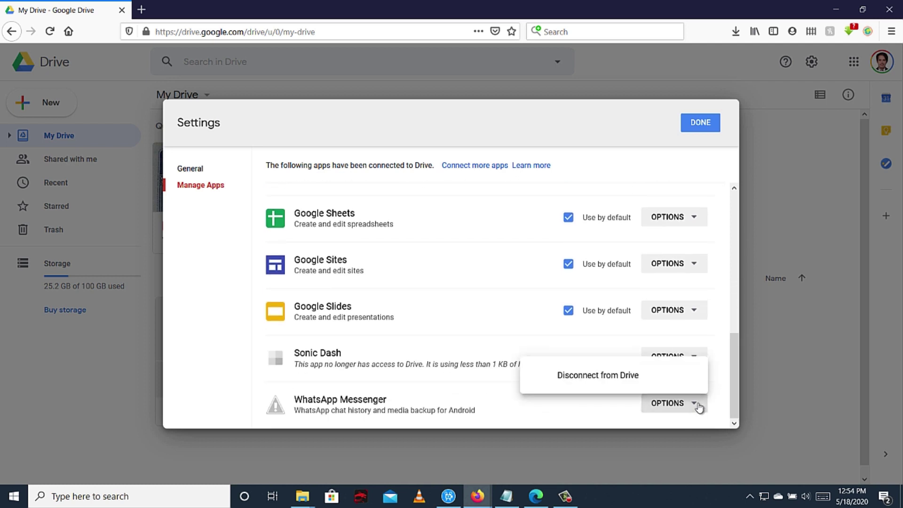
left_click(611, 380)
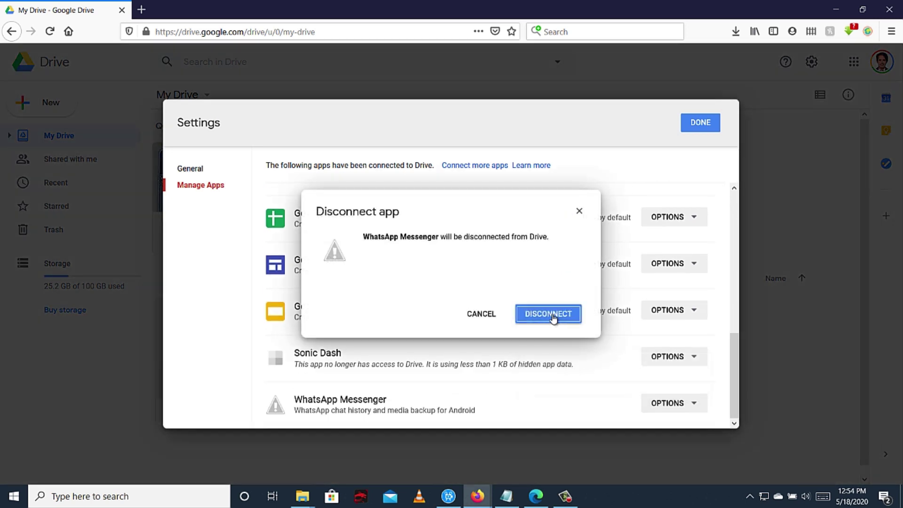
left_click(550, 314)
left_click(700, 122)
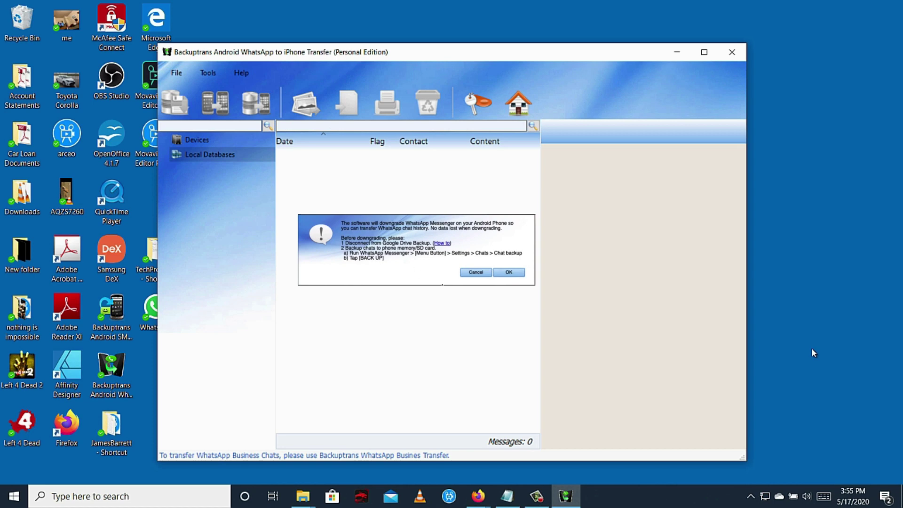
Step: Accept the downgrade, uninstall WhatsApp from the phone, and let Backuptrans install the older version
left_click(506, 272)
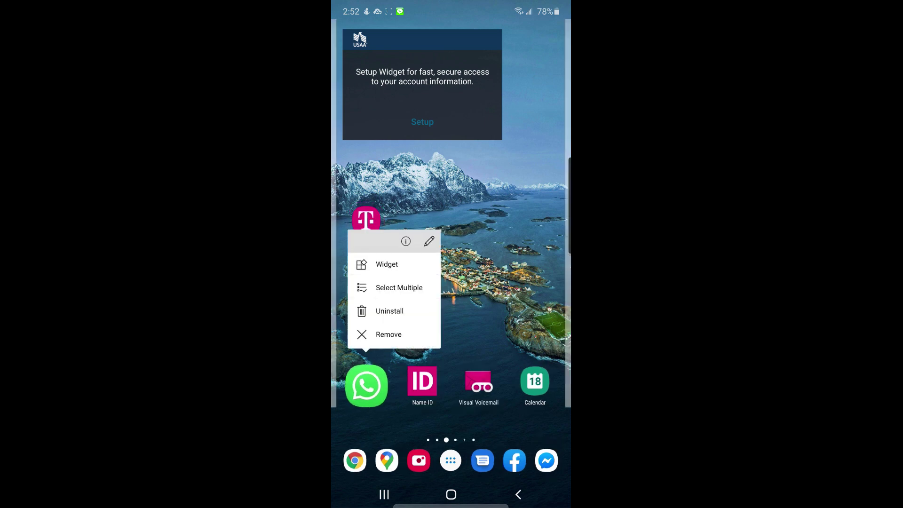
left_click(389, 310)
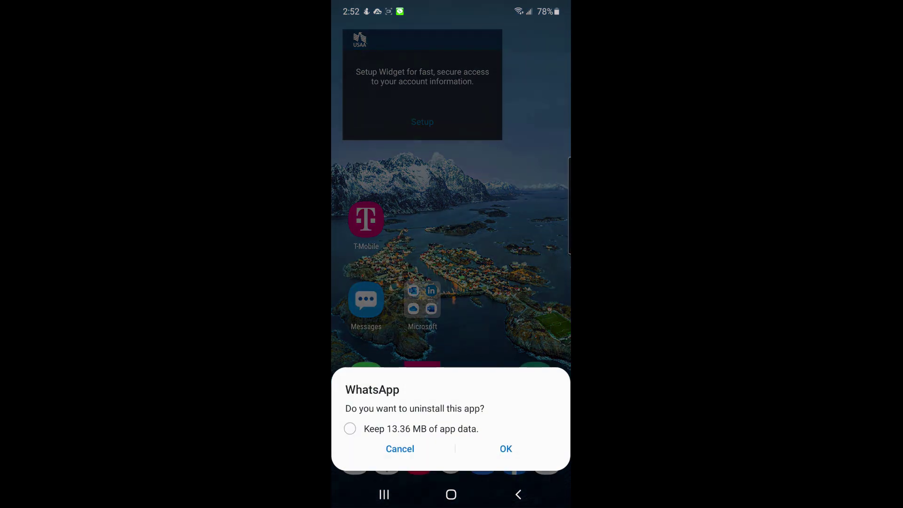
left_click(505, 448)
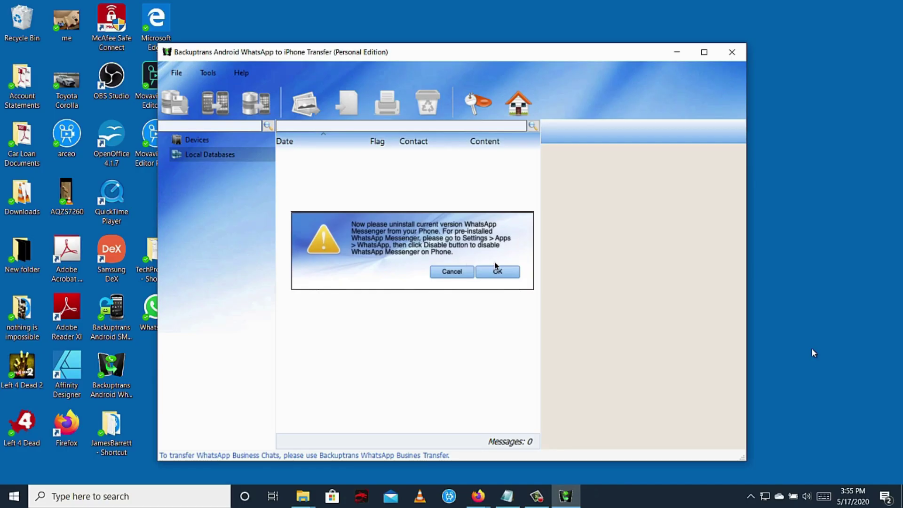
left_click(494, 271)
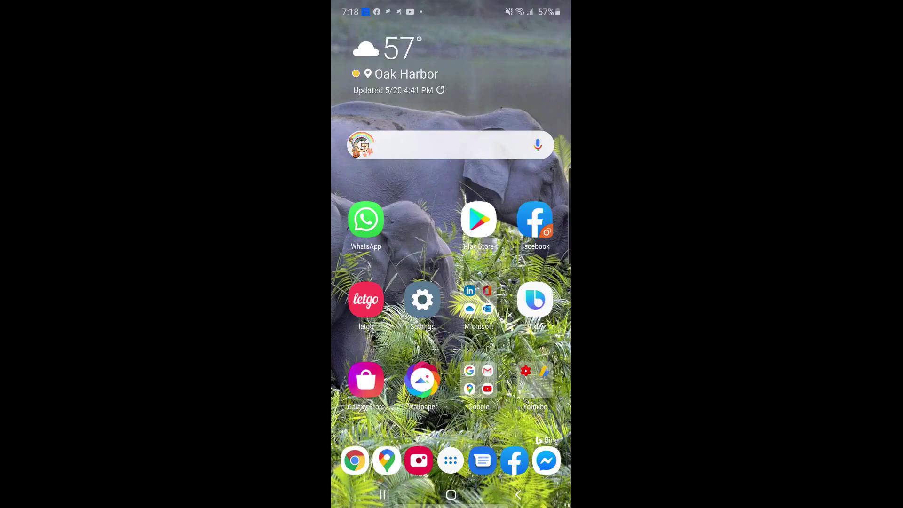
Step: Open the reinstalled WhatsApp, accept the terms, and enter and confirm the phone number
left_click(366, 219)
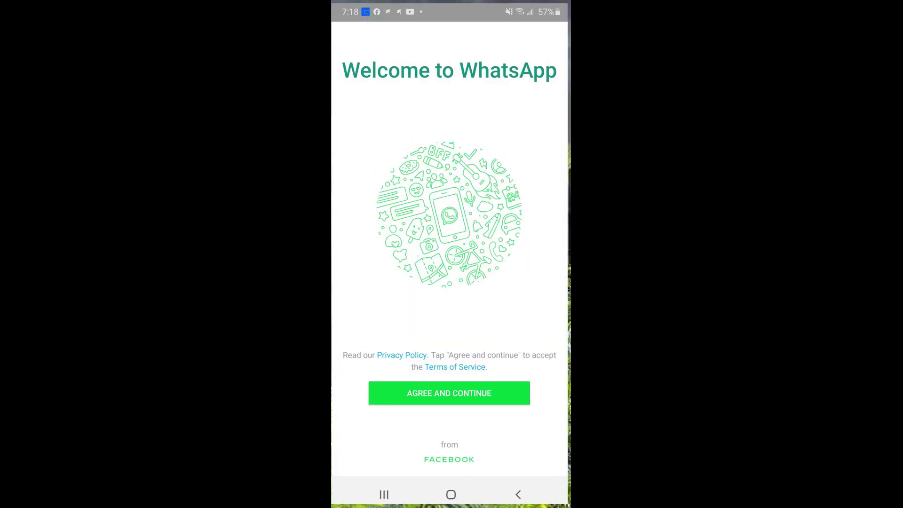
left_click(447, 393)
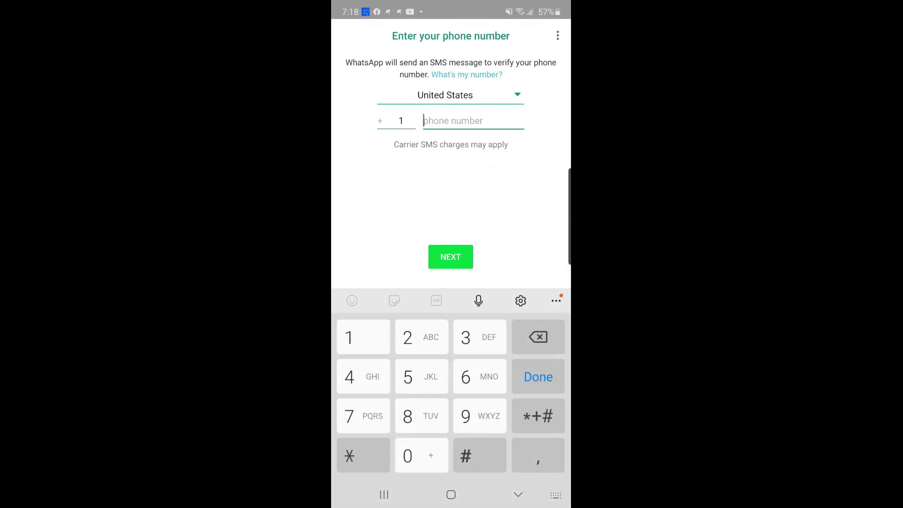
type("359")
key("Return")
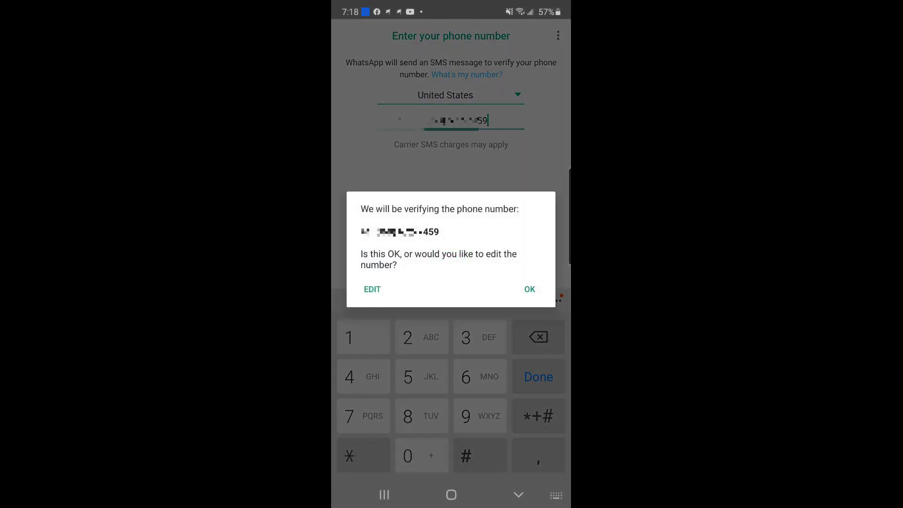
left_click(529, 288)
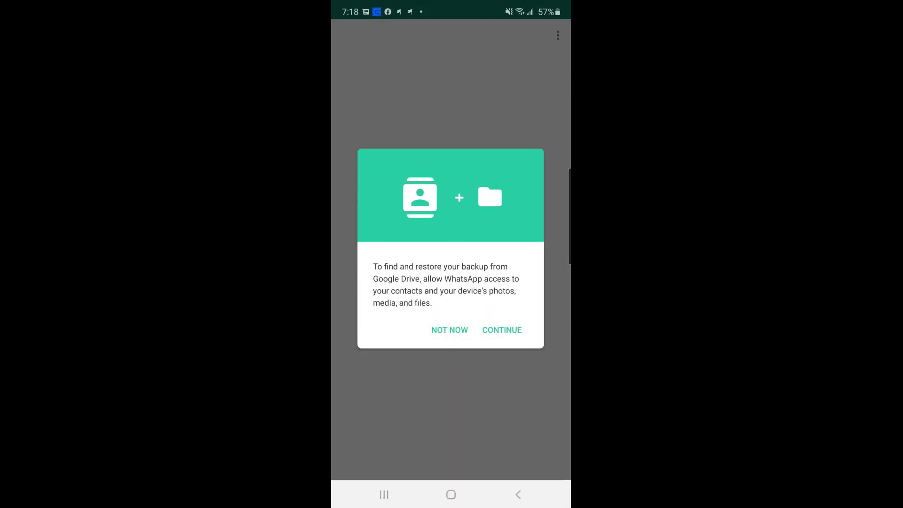
Step: Restore the 272 messages from backup and set Google Drive backups to Daily with the Google account
left_click(501, 330)
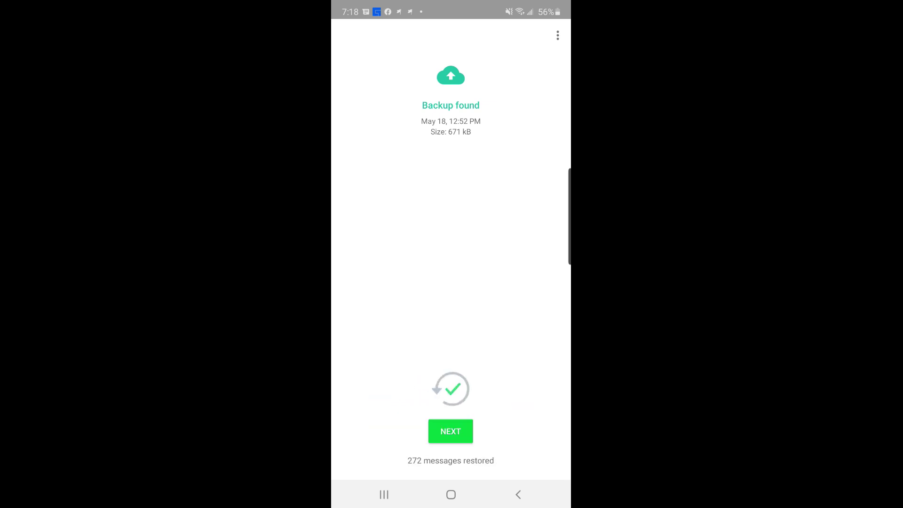
left_click(451, 431)
left_click(450, 267)
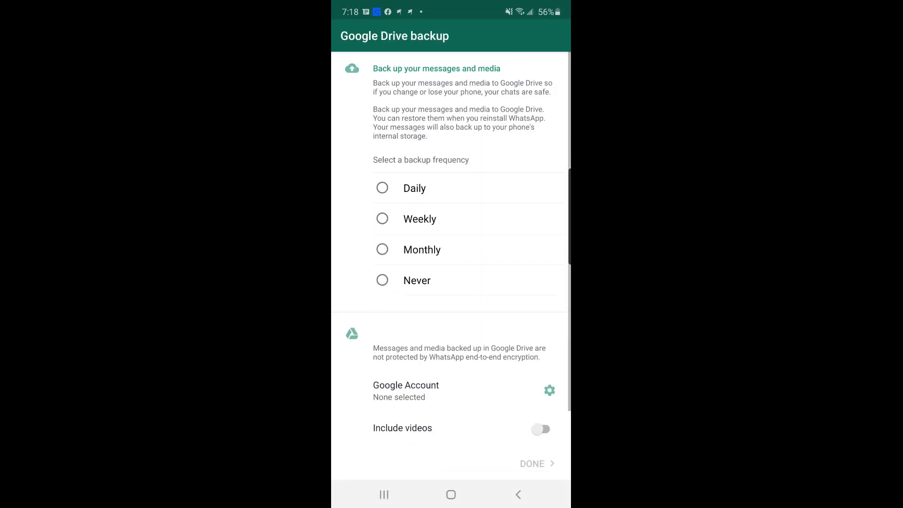
left_click(382, 187)
left_click(423, 272)
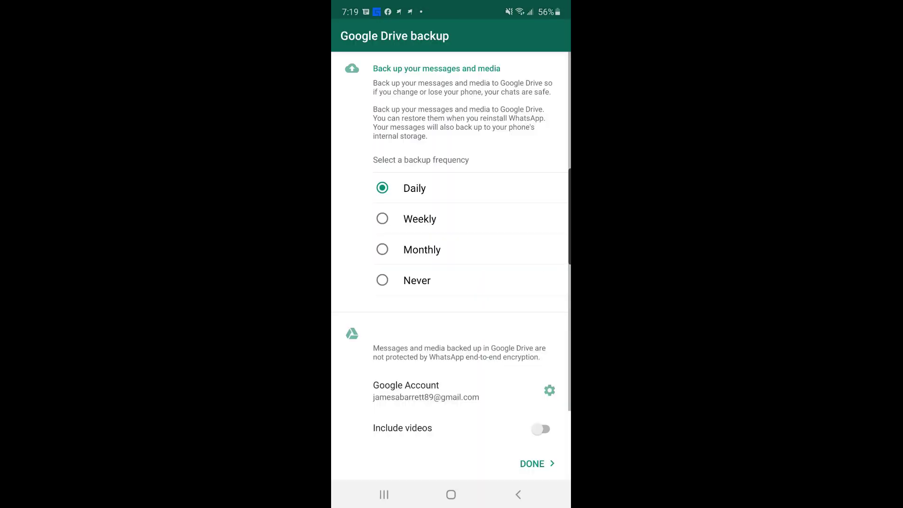
left_click(536, 463)
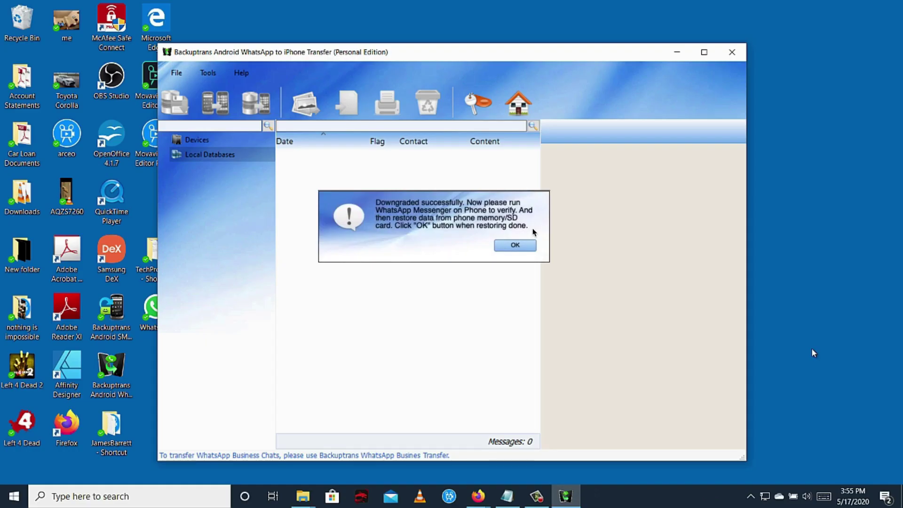
Step: Confirm restoring finished, then open one contact's chat and view and close its car photo
left_click(515, 245)
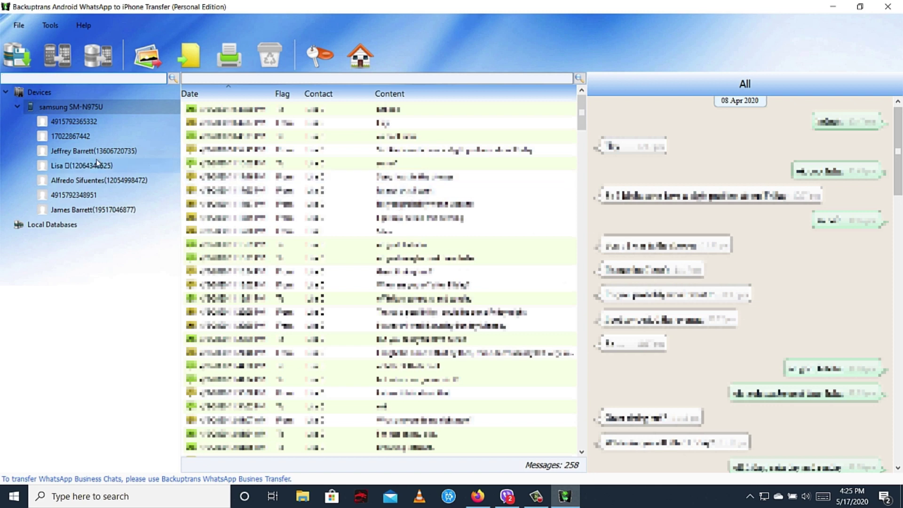
left_click(93, 151)
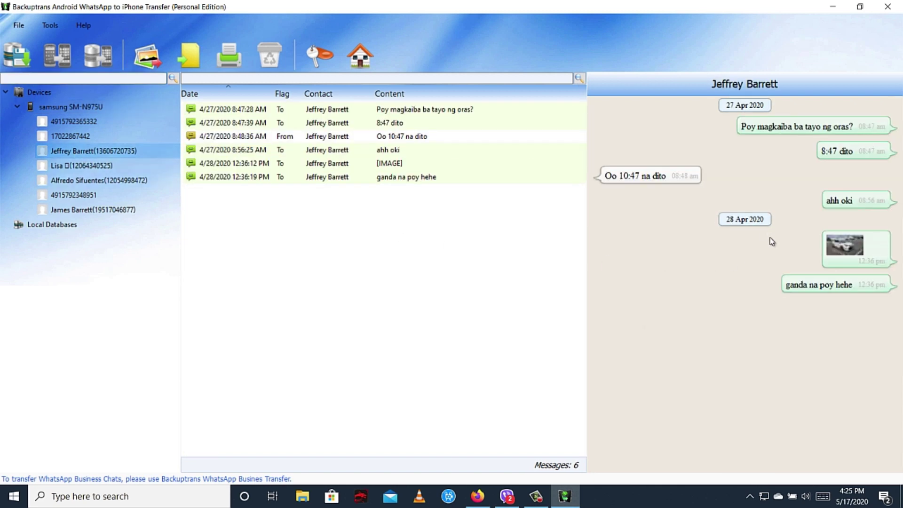
left_click(846, 252)
double_click(845, 253)
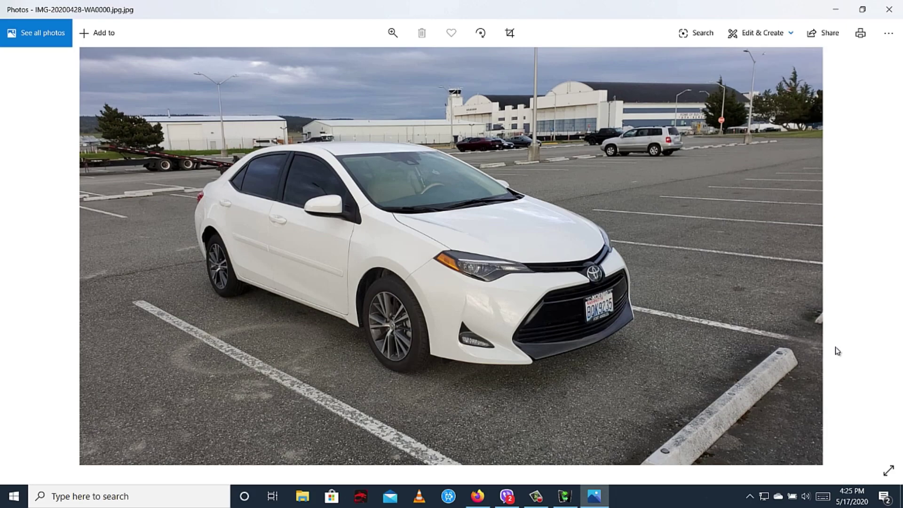
left_click_drag(640, 16, 190, 162)
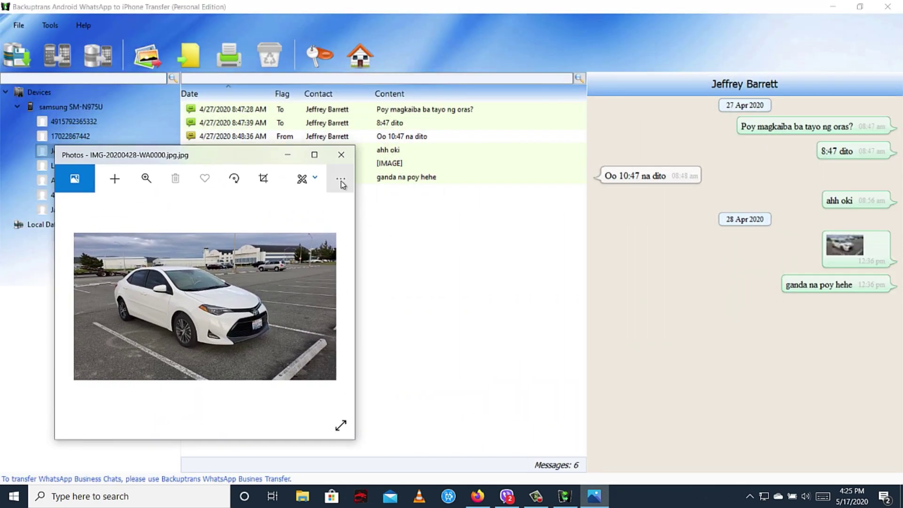
left_click(341, 154)
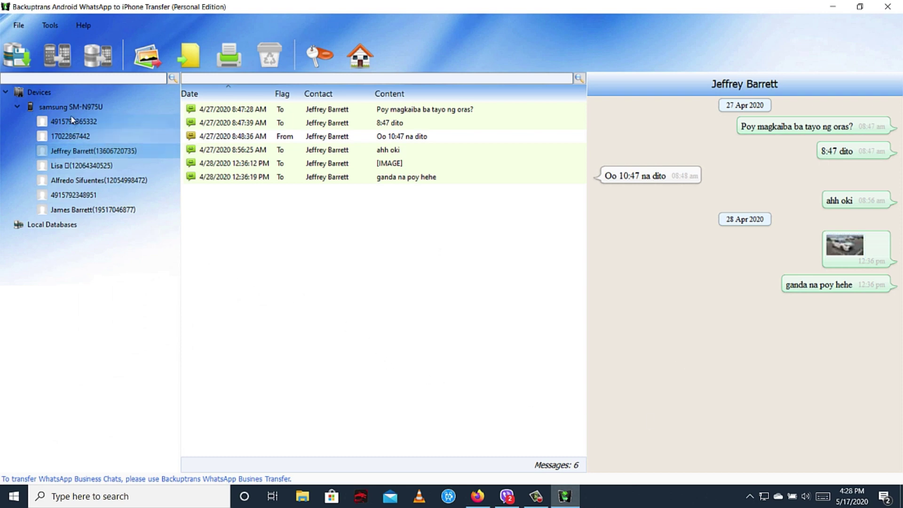
Step: Start a backup of all 258 messages, then cancel it and dismiss the upgrade notice
left_click(62, 107)
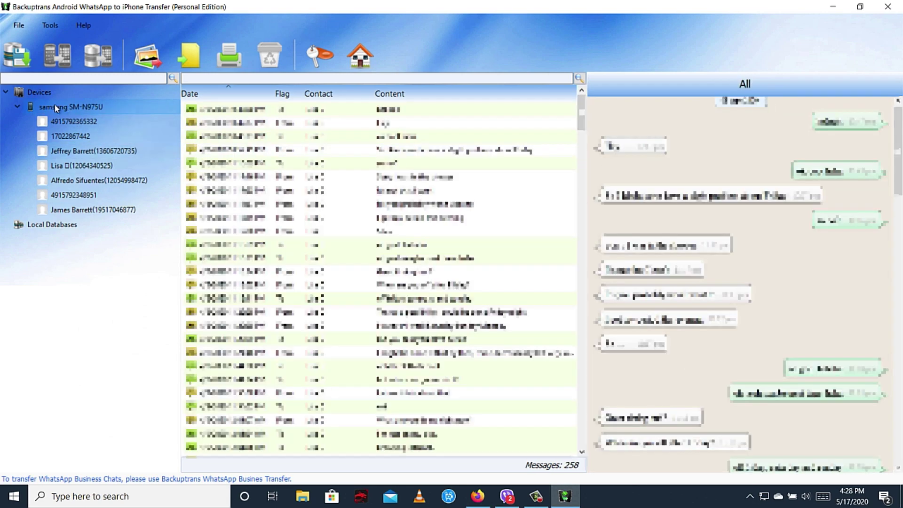
left_click(25, 59)
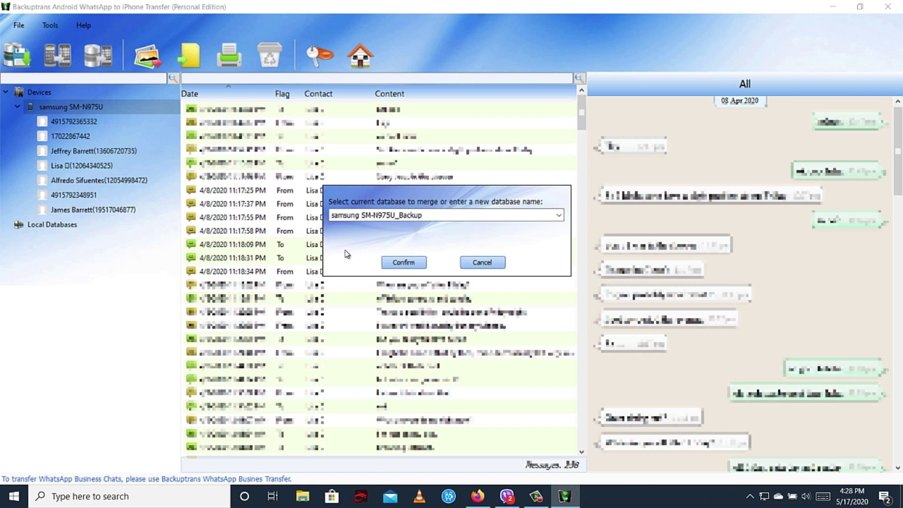
left_click(481, 262)
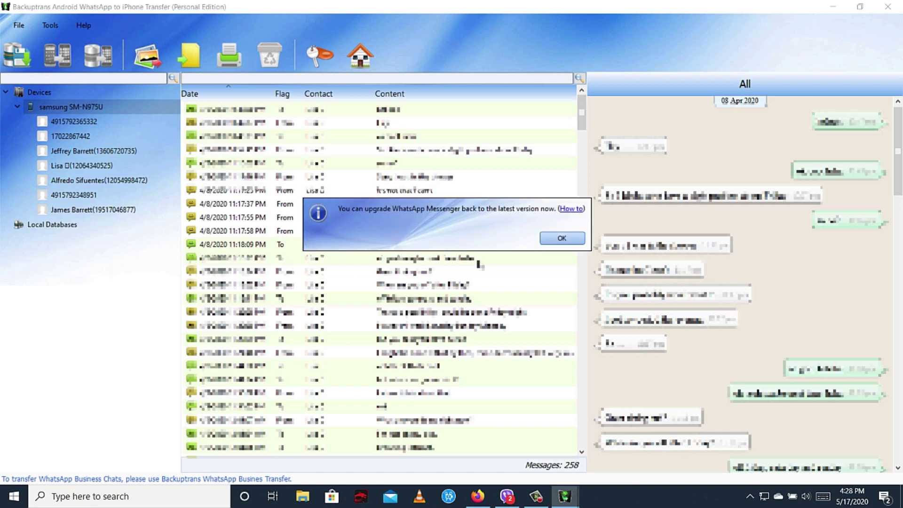
left_click(546, 238)
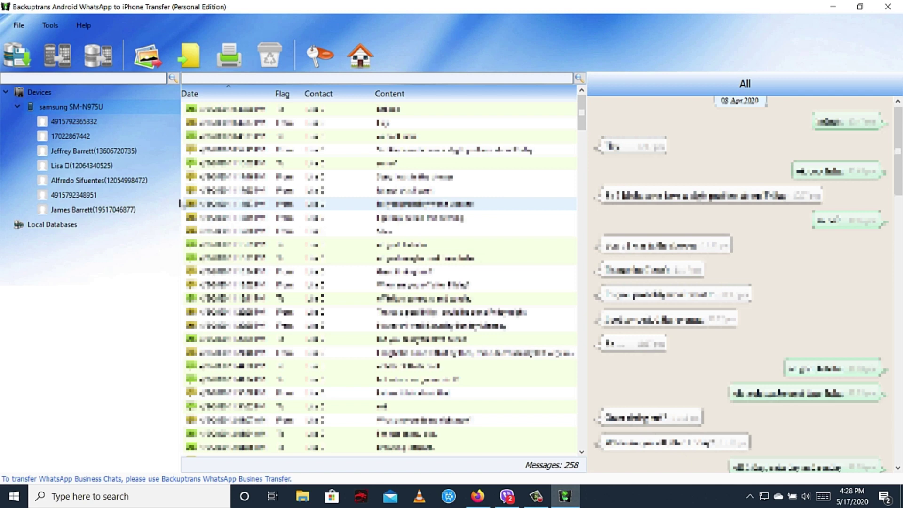
Step: Back up the contact's 6 messages into samsung SM-N975U_Backup and dismiss both notices
left_click(86, 149)
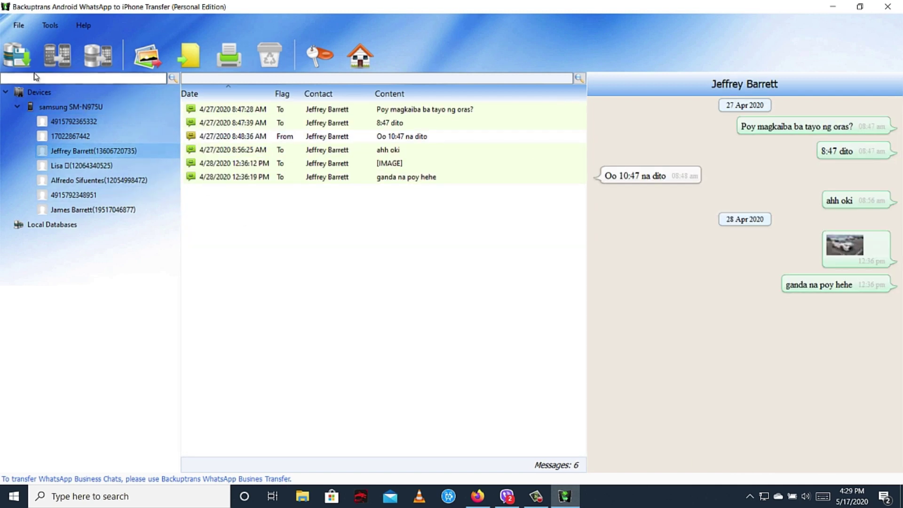
left_click(17, 55)
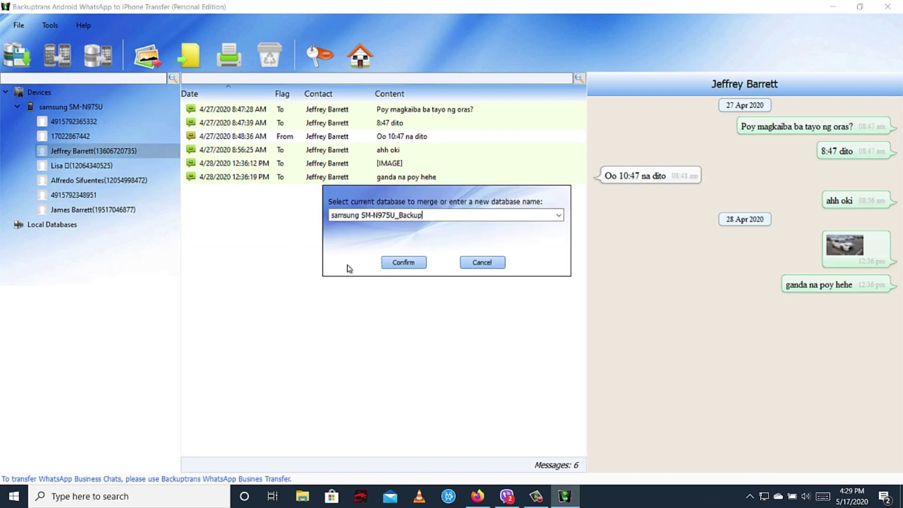
left_click(399, 263)
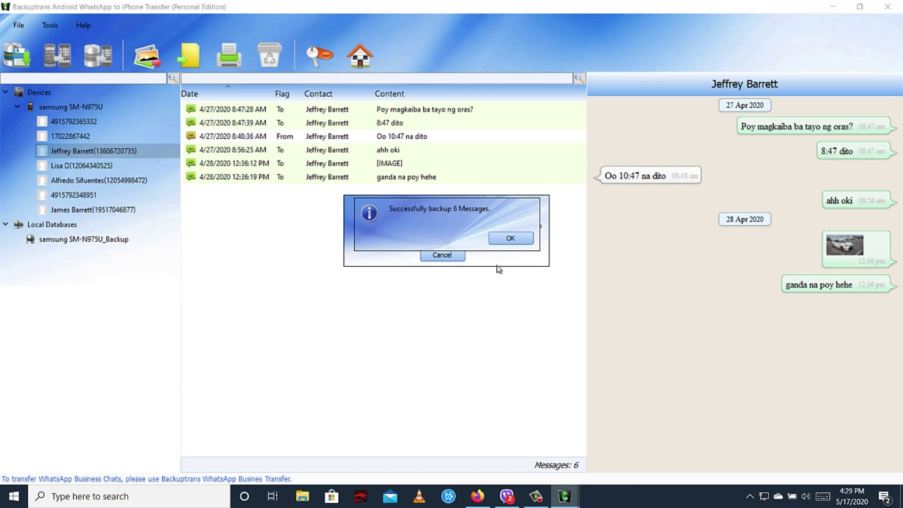
left_click(517, 240)
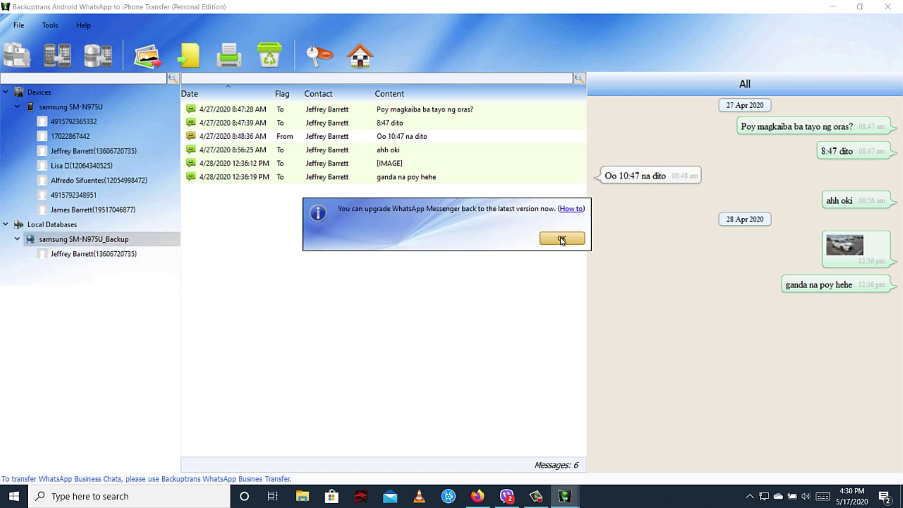
left_click(563, 237)
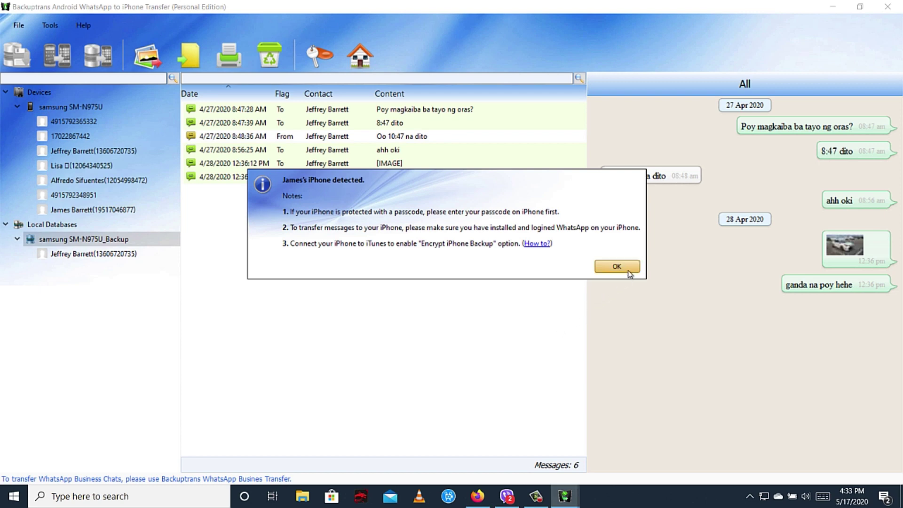
Step: Acknowledge the iPhone notes so its three contacts and 19 WhatsApp messages load
left_click(627, 269)
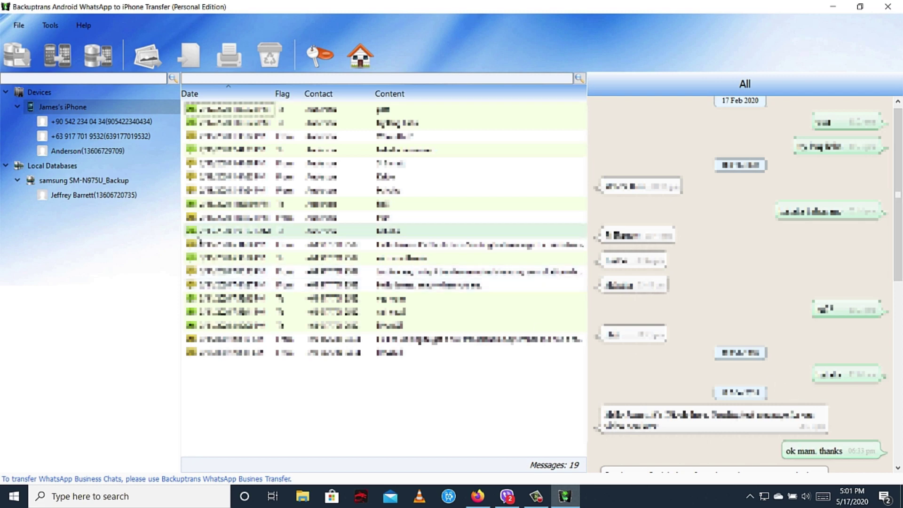
Step: Transfer the backed-up contact's 6 messages from the local database to the connected iPhone
left_click(89, 194)
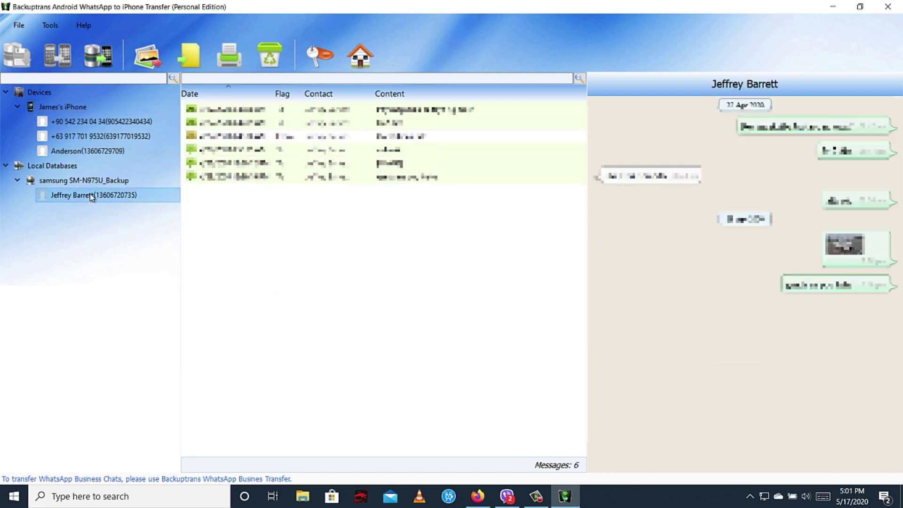
left_click(101, 57)
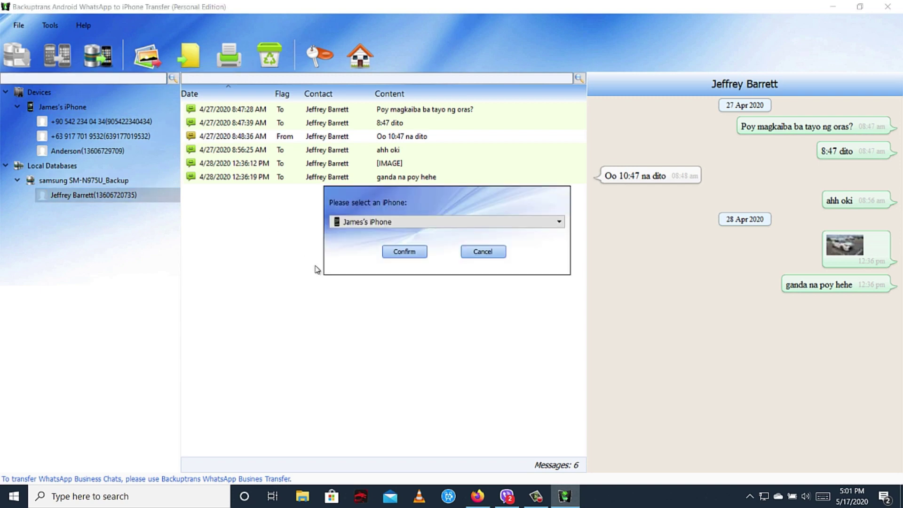
left_click(404, 252)
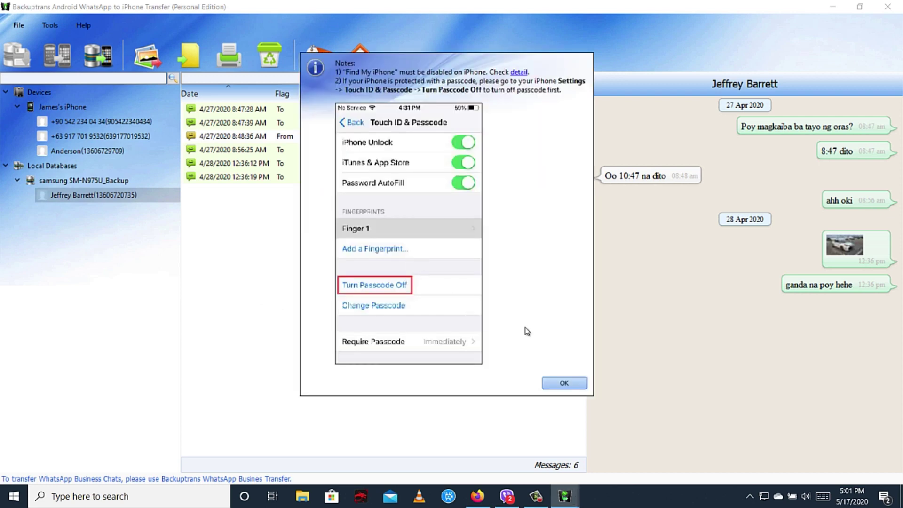
left_click(564, 384)
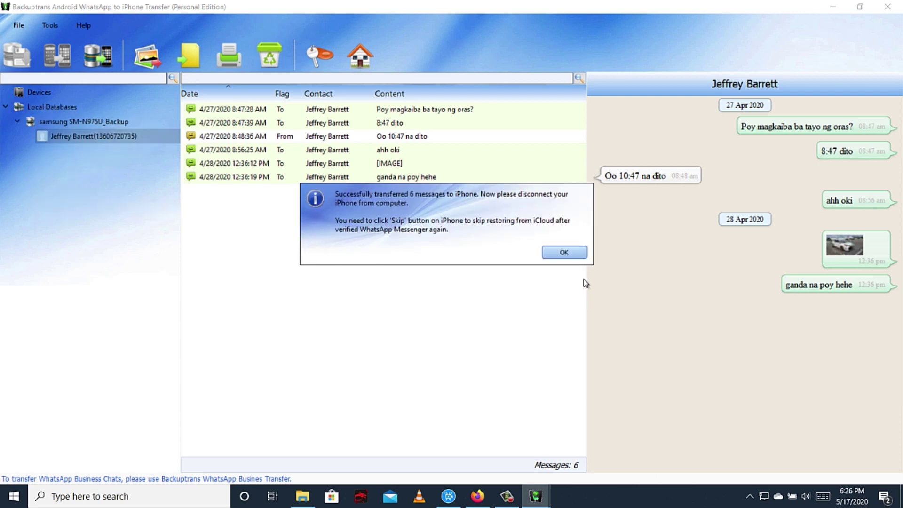
left_click(579, 254)
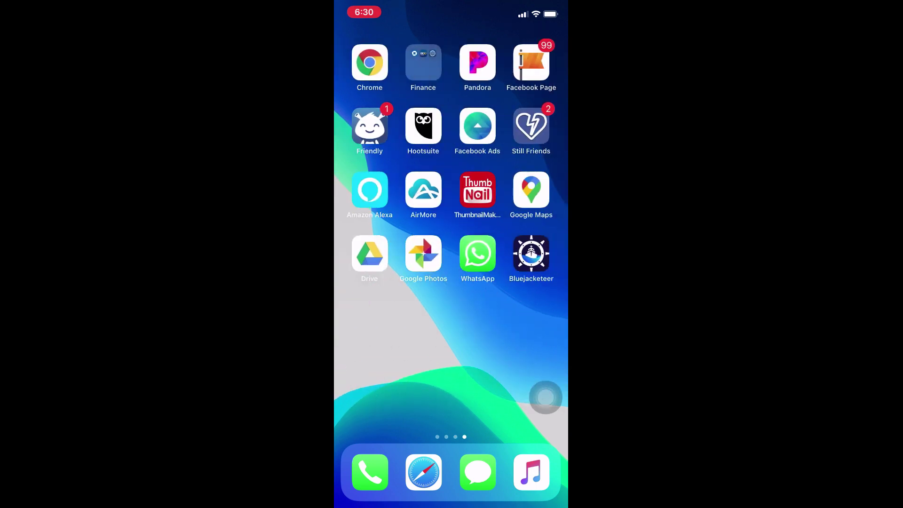
Step: Open the transferred chat in WhatsApp on the iPhone to view the car photo and messages
left_click(479, 254)
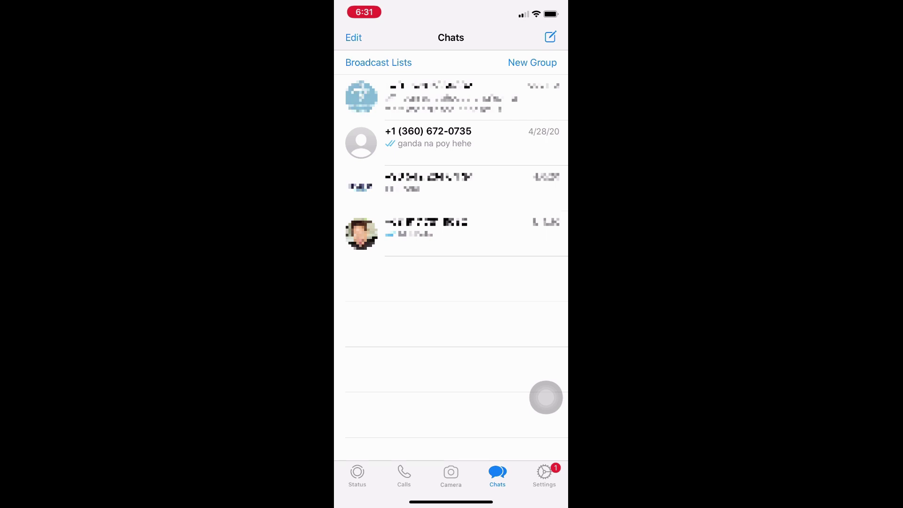
left_click(451, 142)
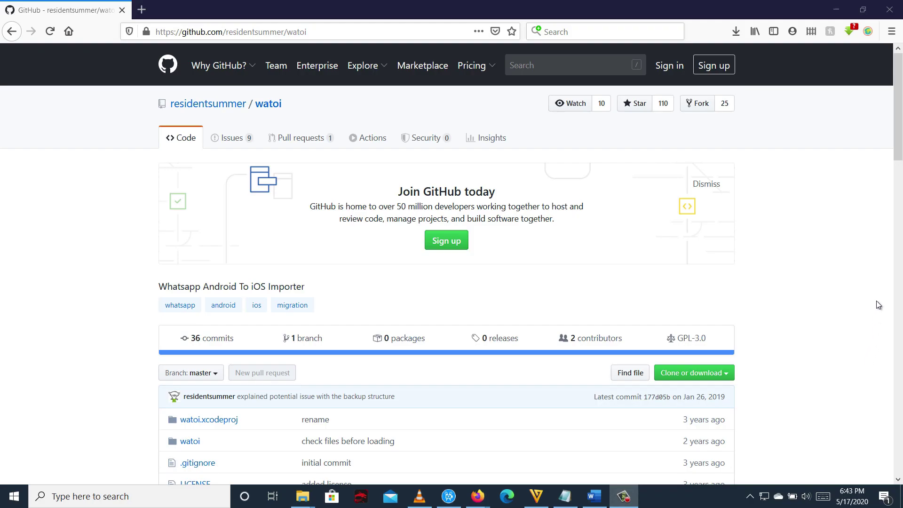
scroll(895, 161, "down", 5)
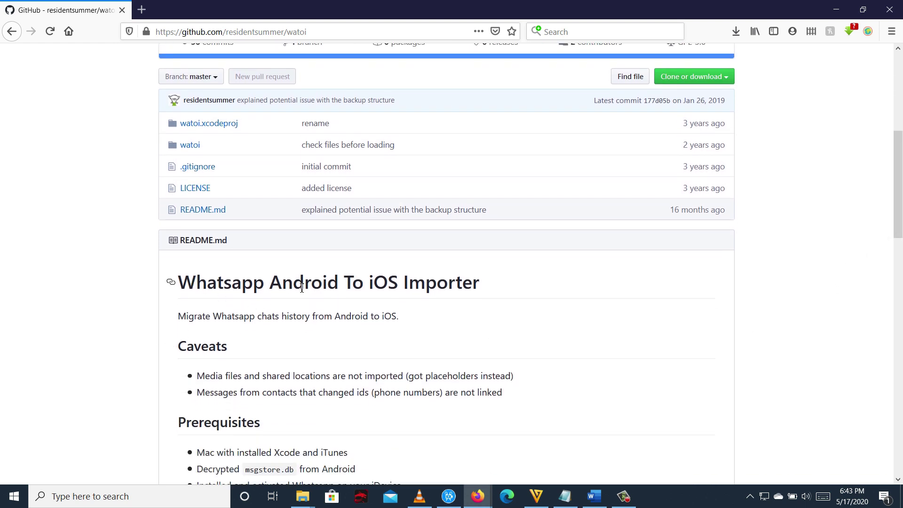
left_click(723, 78)
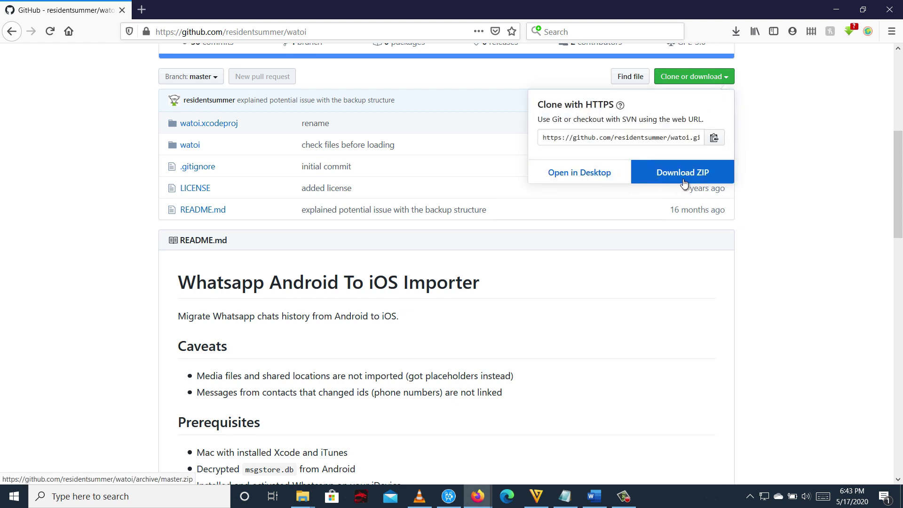
left_click(817, 216)
left_click_drag(898, 211, 898, 229)
left_click_drag(210, 384, 345, 387)
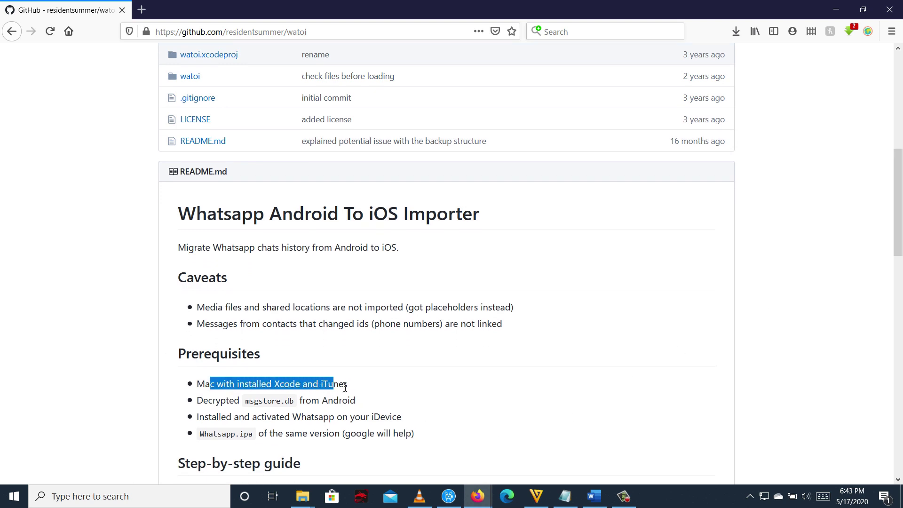
left_click(406, 398)
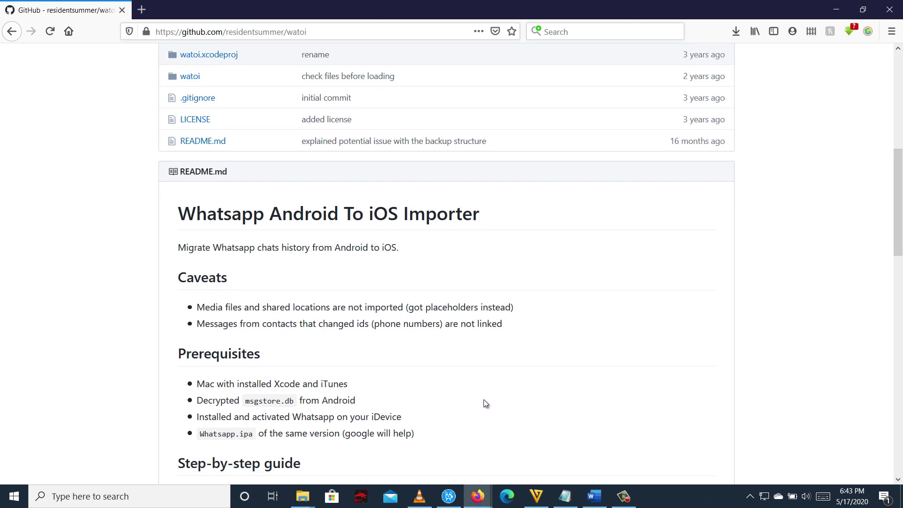
left_click_drag(894, 250, 898, 325)
scroll(840, 337, "up", 15)
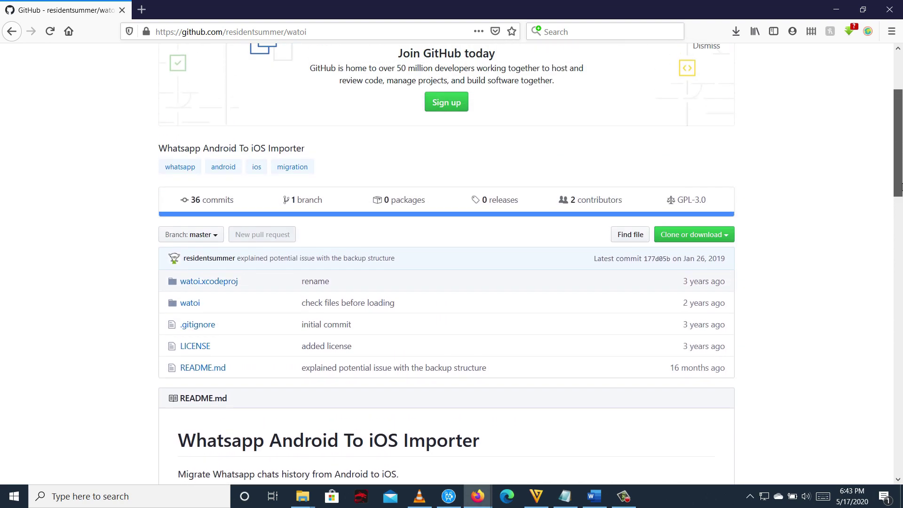